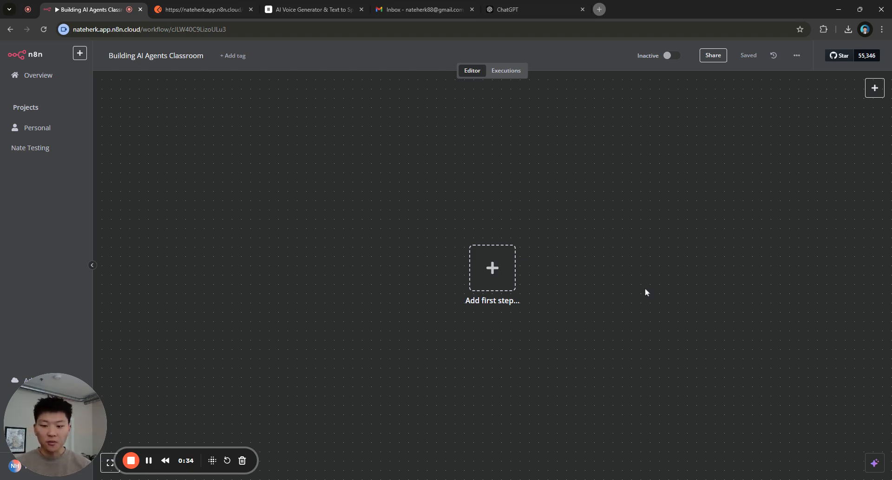
- Add a Webhook trigger as the workflow's first node and set its HTTP method to POST
{"action": "left_click", "coordinate": [511, 286]}
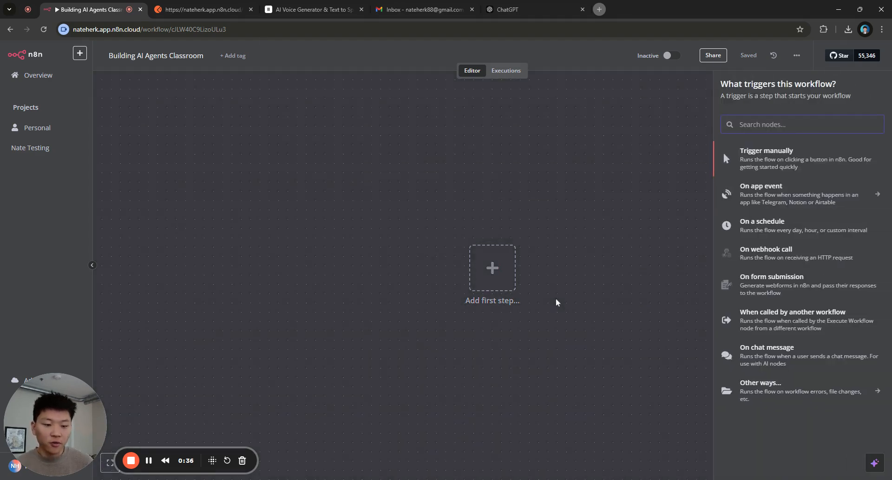
{"action": "left_click", "coordinate": [774, 255]}
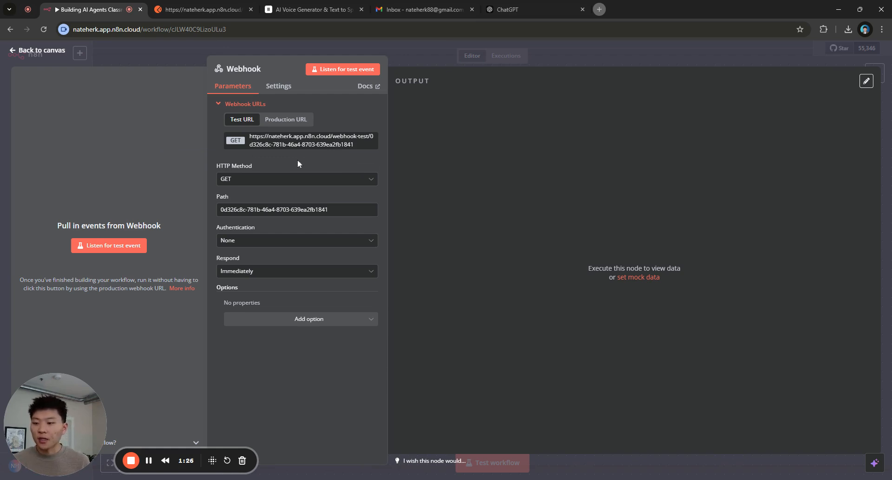
{"action": "left_click", "coordinate": [333, 182]}
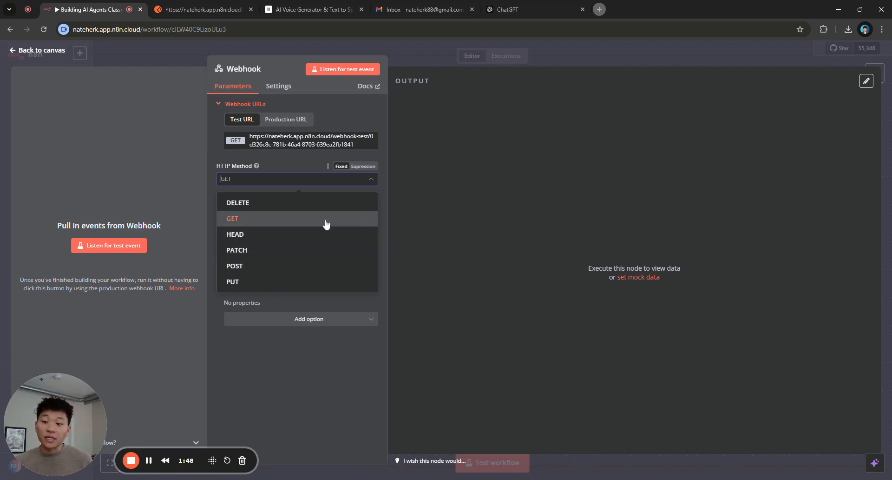
{"action": "left_click", "coordinate": [300, 267]}
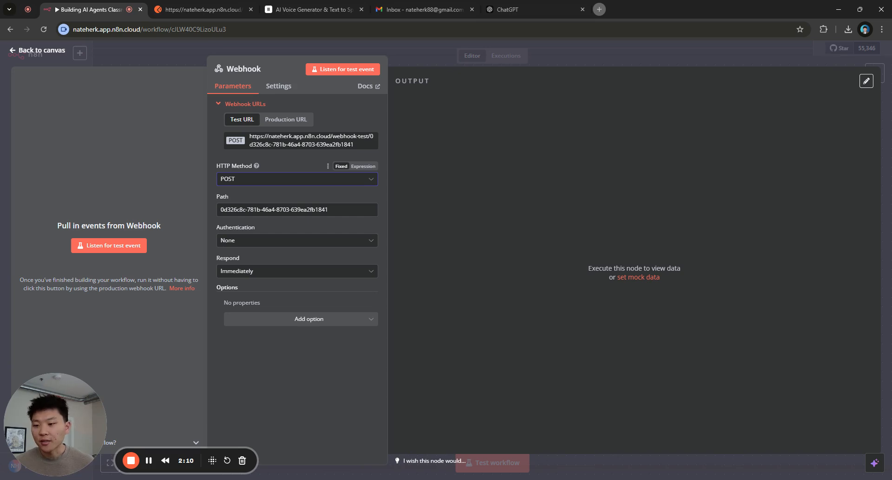
- Replace the webhook's generated path with the custom path test
{"action": "left_click_drag", "start_coordinate": [329, 209], "coordinate": [220, 209]}
{"action": "type", "text": "test"}
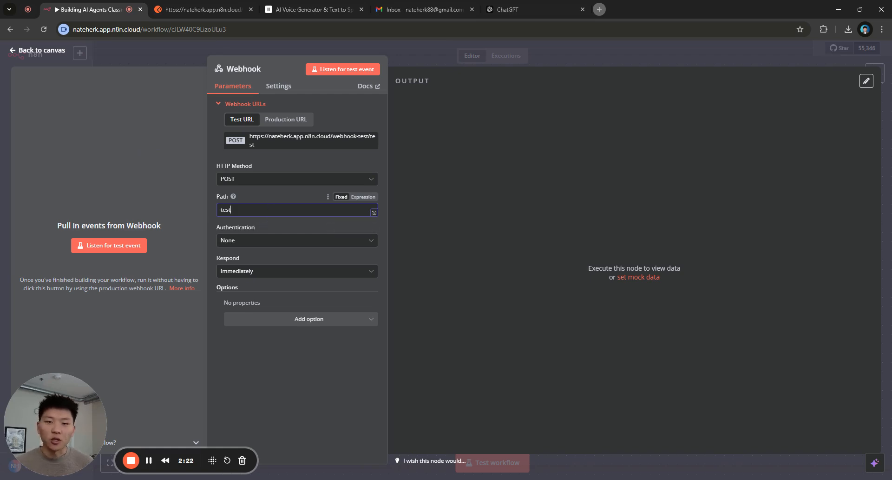
{"action": "key", "text": "ctrl+a"}
{"action": "type", "text": "gdfsfgdfdggsdfgdgdfg"}
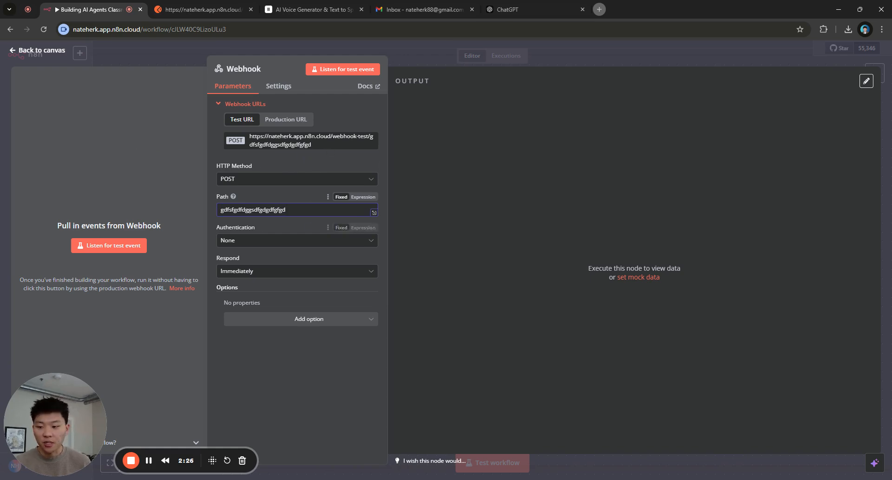
{"action": "key", "text": "ctrl+a"}
{"action": "type", "text": "test"}
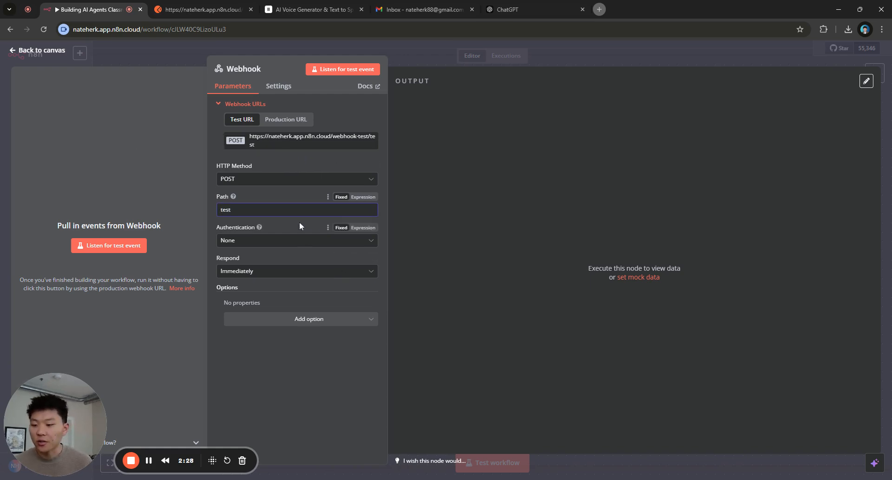
- Review the webhook's authentication and respond options, keeping None and Immediately
{"action": "left_click", "coordinate": [334, 242]}
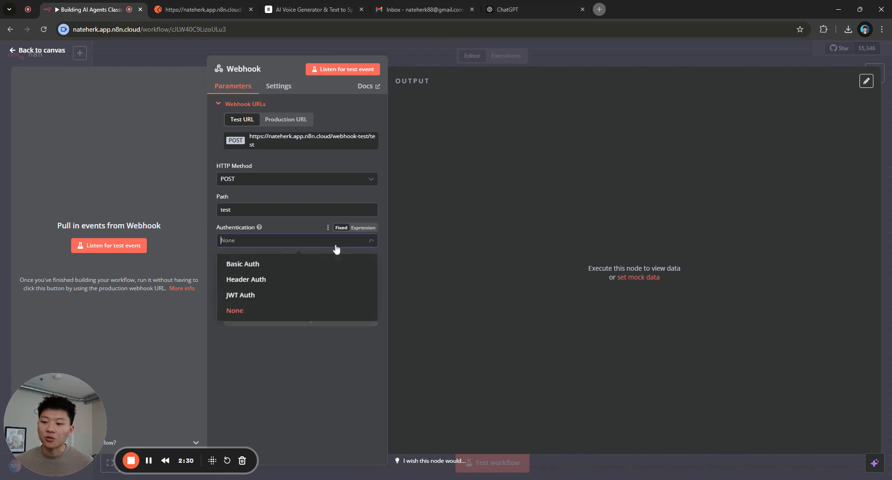
{"action": "left_click", "coordinate": [281, 240]}
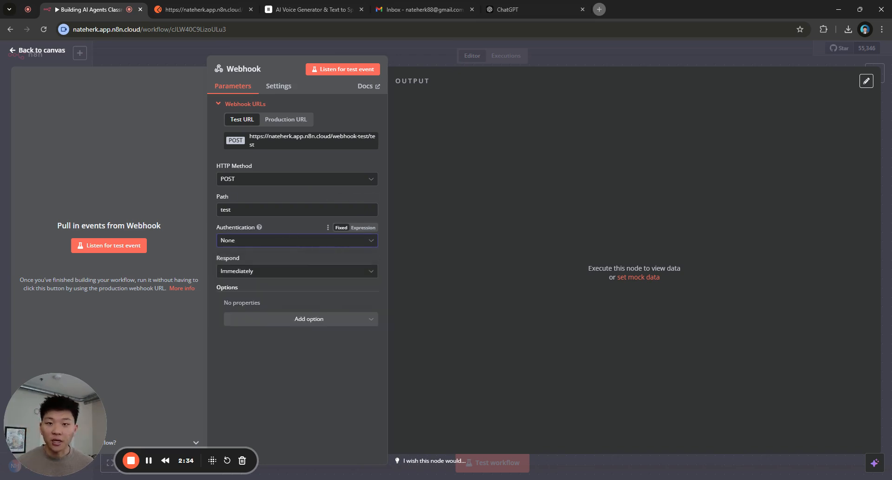
{"action": "left_click", "coordinate": [327, 274]}
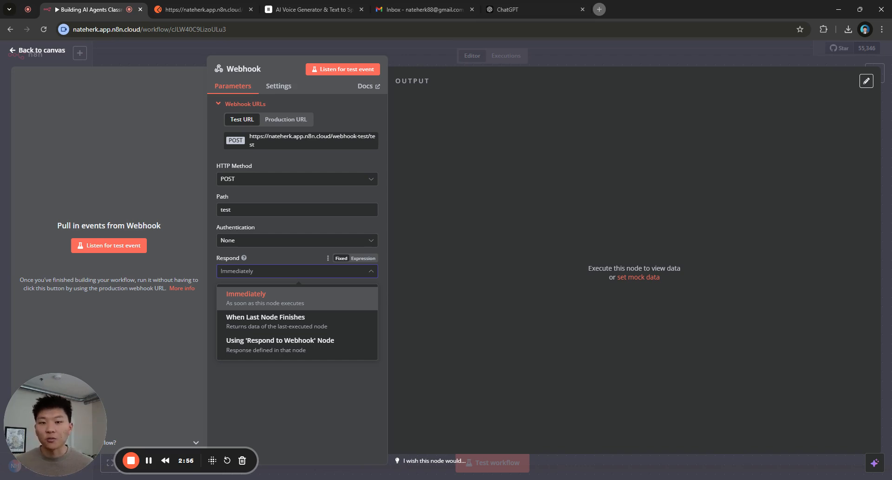
{"action": "left_click", "coordinate": [330, 303]}
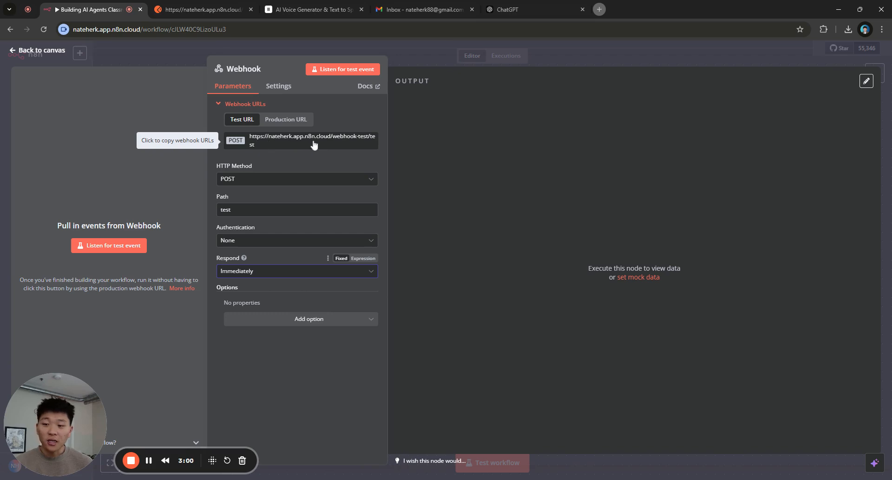
- Copy the webhook's test URL and paste it over the URL of the POST request in Postman
{"action": "left_click", "coordinate": [284, 143]}
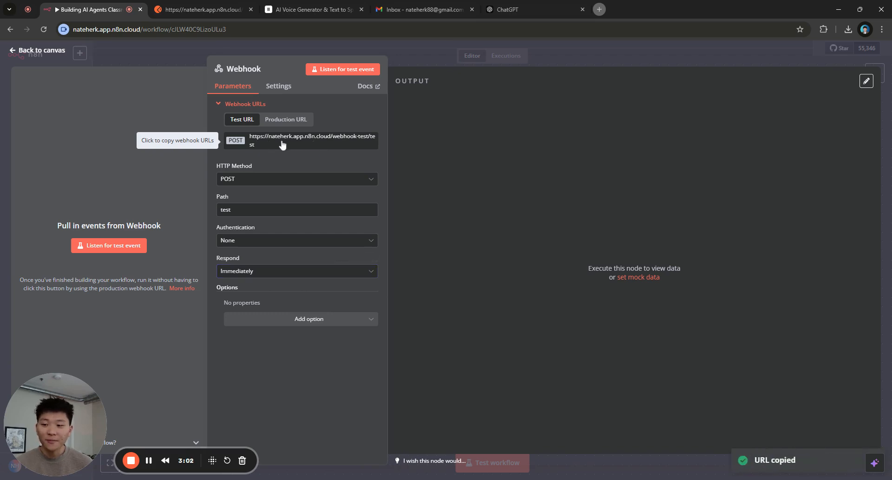
{"action": "left_click", "coordinate": [195, 15]}
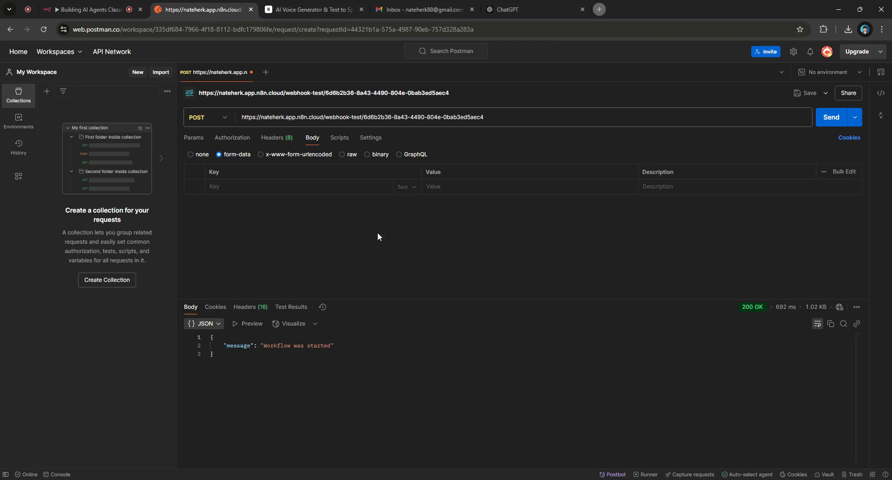
{"action": "left_click", "coordinate": [423, 117]}
{"action": "key", "text": "ctrl+a"}
{"action": "key", "text": "ctrl+v"}
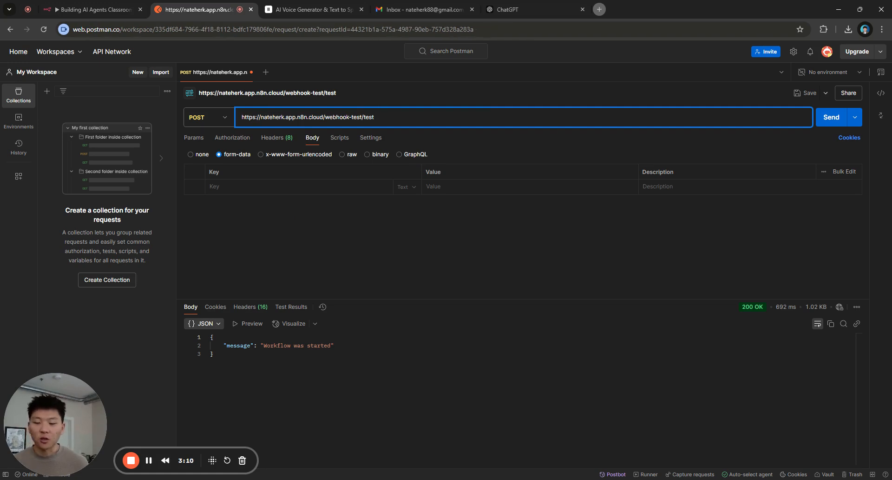
{"action": "left_click", "coordinate": [337, 211]}
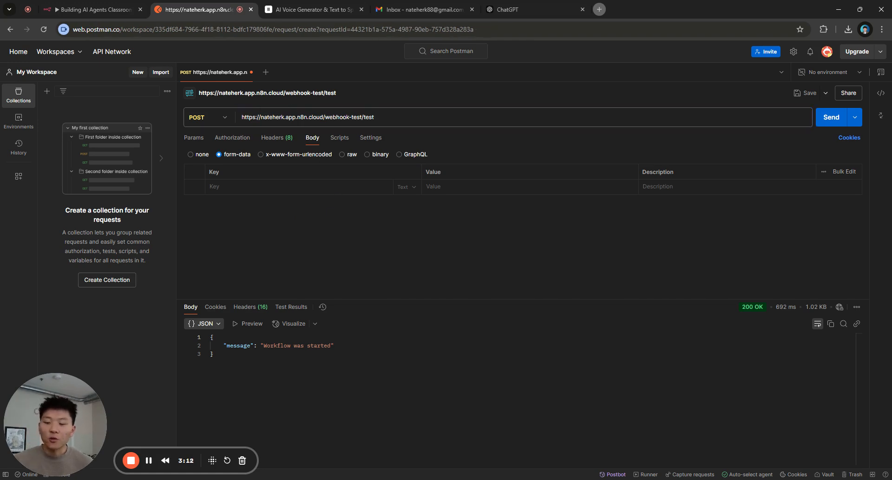
- Start listening for a test event on the n8n webhook, send the empty POST request from Postman, and check its response
{"action": "left_click", "coordinate": [115, 9]}
{"action": "left_click", "coordinate": [120, 246]}
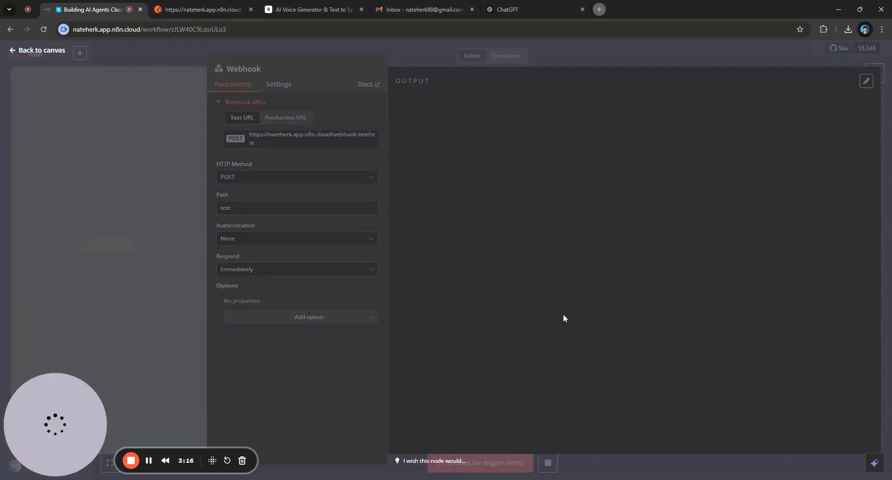
{"action": "left_click", "coordinate": [204, 9]}
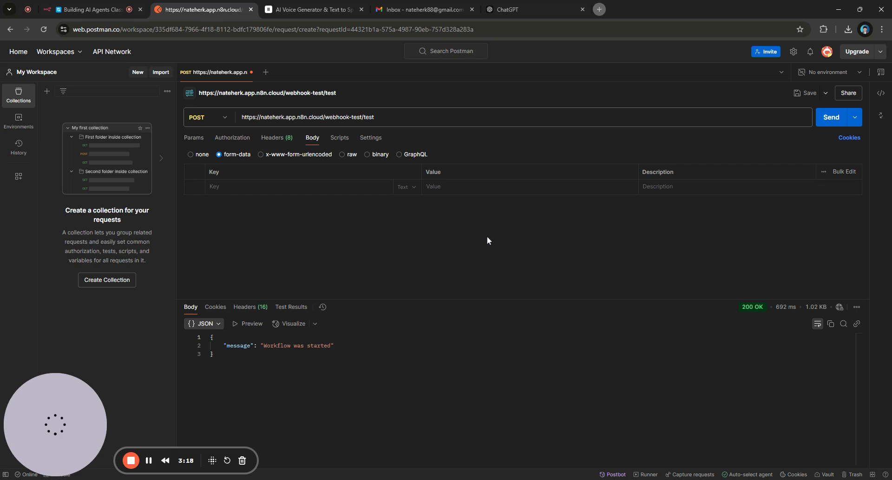
{"action": "left_click", "coordinate": [831, 116]}
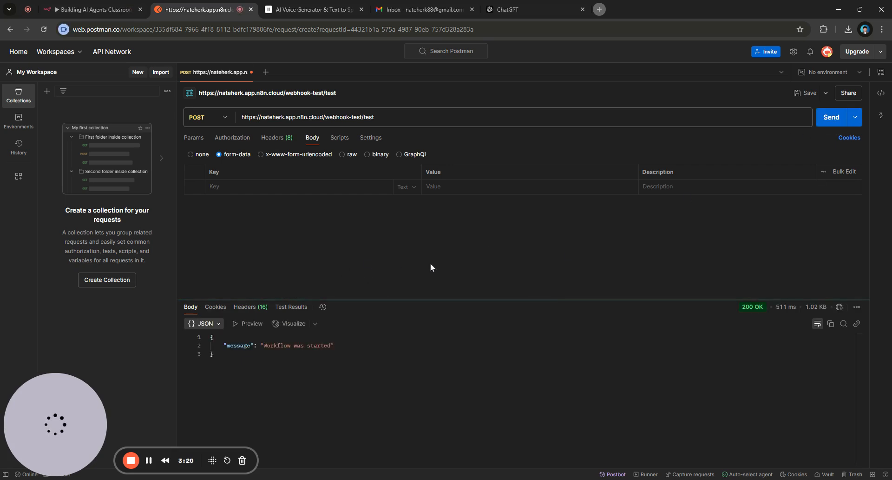
{"action": "double_click", "coordinate": [742, 307]}
{"action": "left_click", "coordinate": [761, 354]}
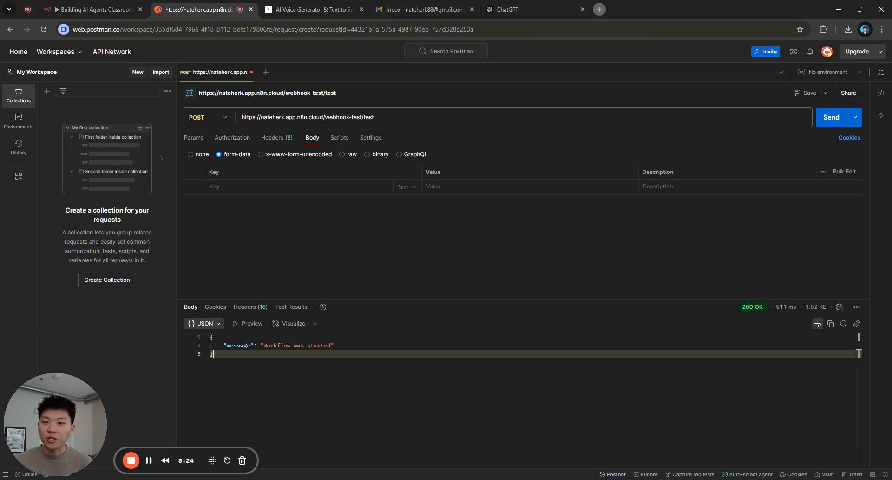
{"action": "left_click", "coordinate": [644, 337]}
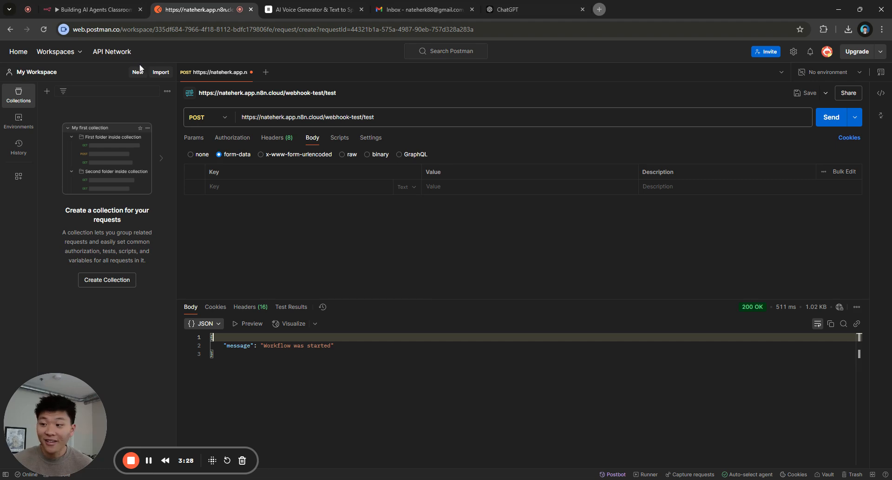
- Examine the data the n8n Webhook node received, including the host, Postman token and webhook URL
{"action": "left_click", "coordinate": [105, 10]}
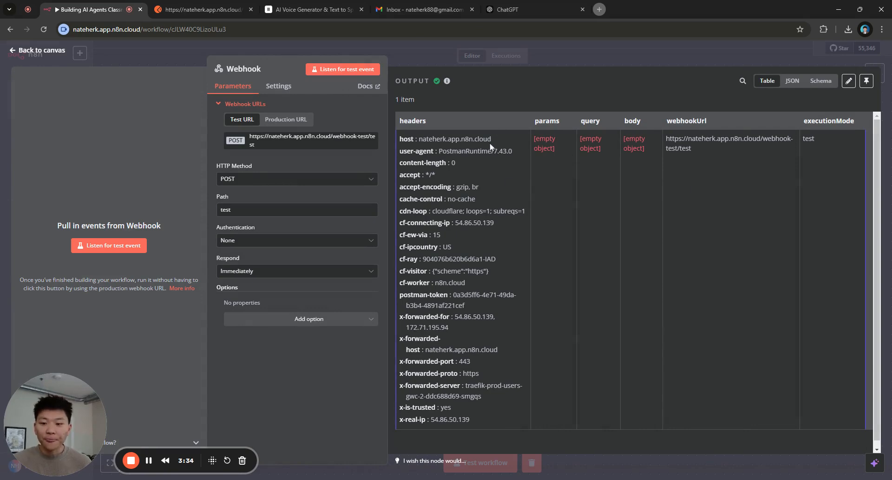
{"action": "left_click_drag", "start_coordinate": [491, 139], "coordinate": [419, 139]}
{"action": "left_click", "coordinate": [480, 173]}
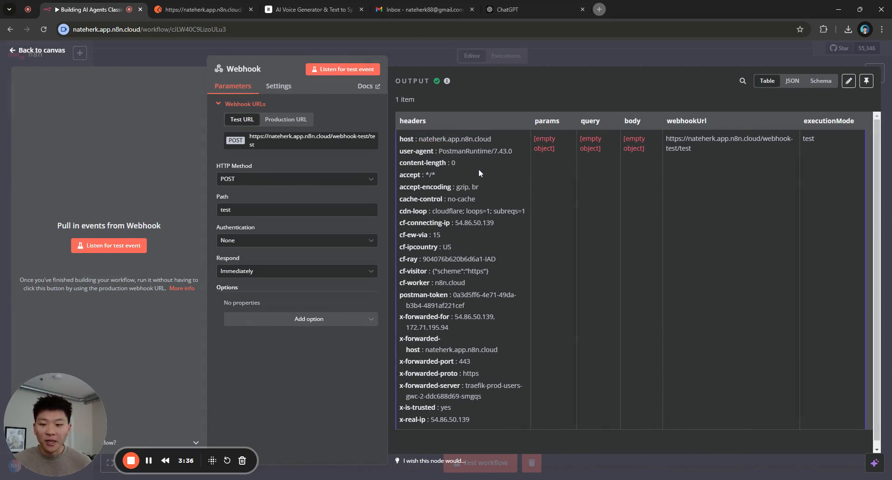
{"action": "double_click", "coordinate": [449, 302]}
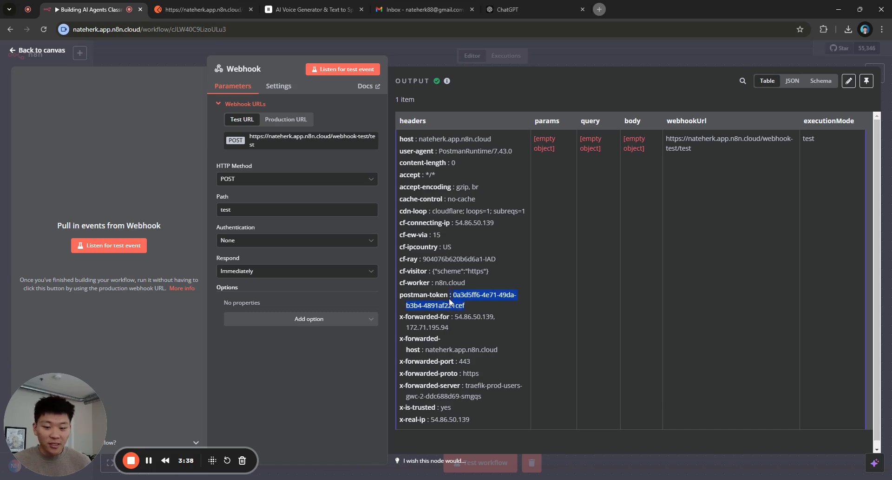
{"action": "left_click", "coordinate": [470, 336]}
{"action": "left_click_drag", "start_coordinate": [706, 166], "coordinate": [669, 138]}
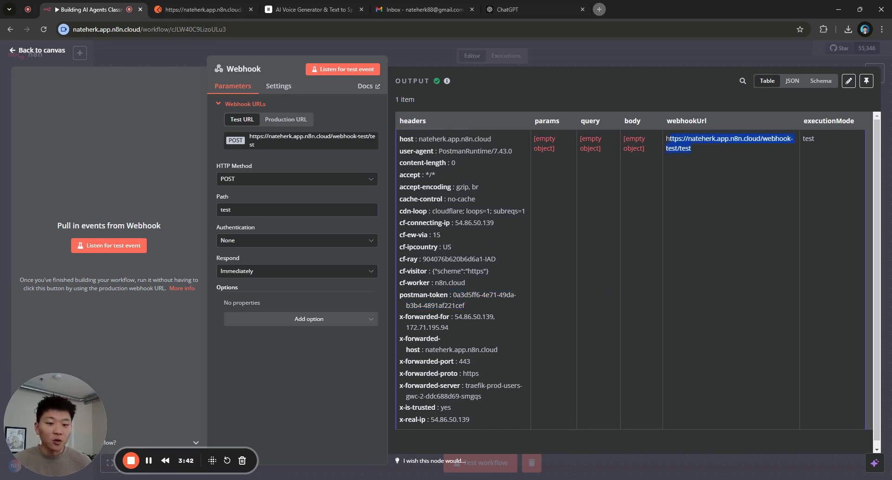
{"action": "left_click", "coordinate": [707, 152]}
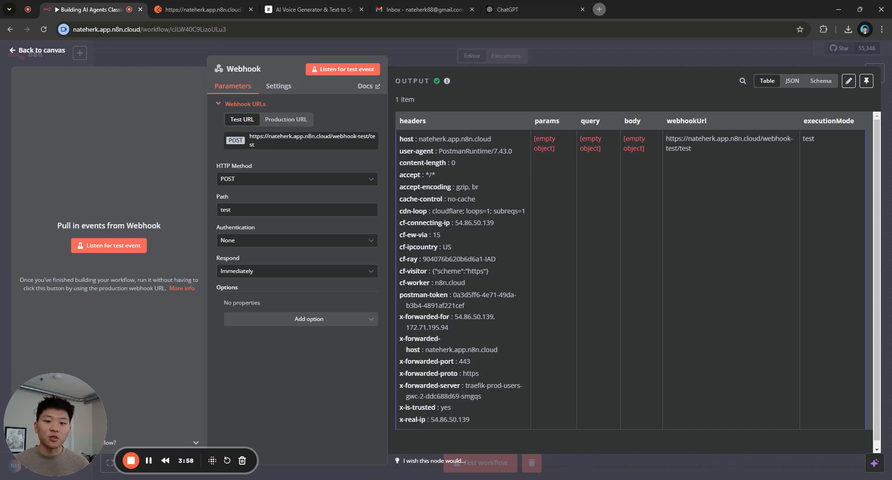
- In Postman, add Name and Phone Number form-data fields to the request body, with a sample first name and phone number
{"action": "left_click", "coordinate": [196, 10]}
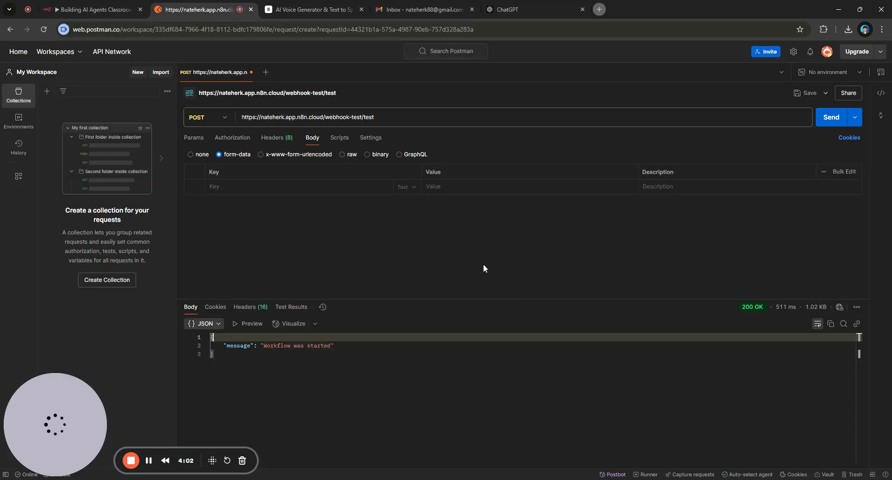
{"action": "left_click", "coordinate": [288, 186]}
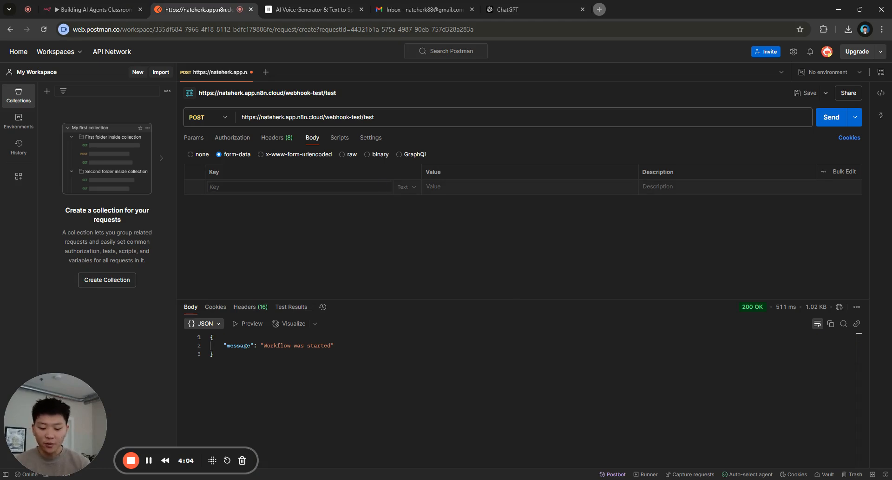
{"action": "type", "text": "na"}
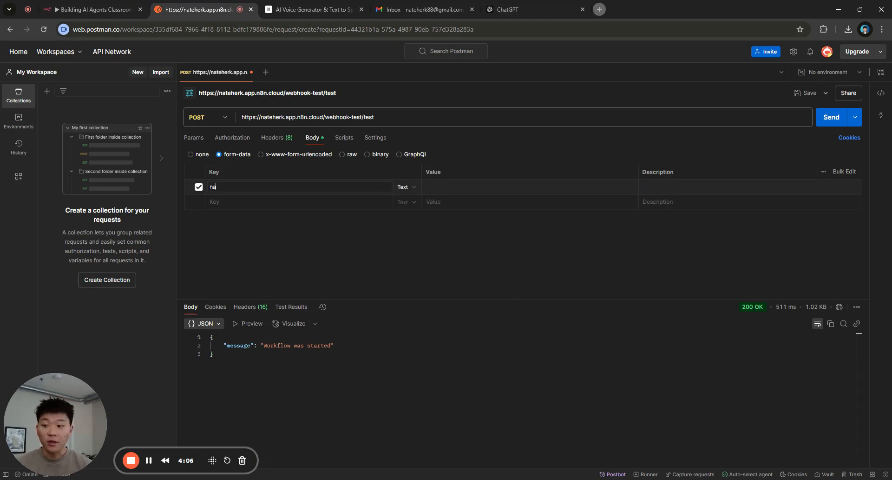
{"action": "type", "text": "ame"}
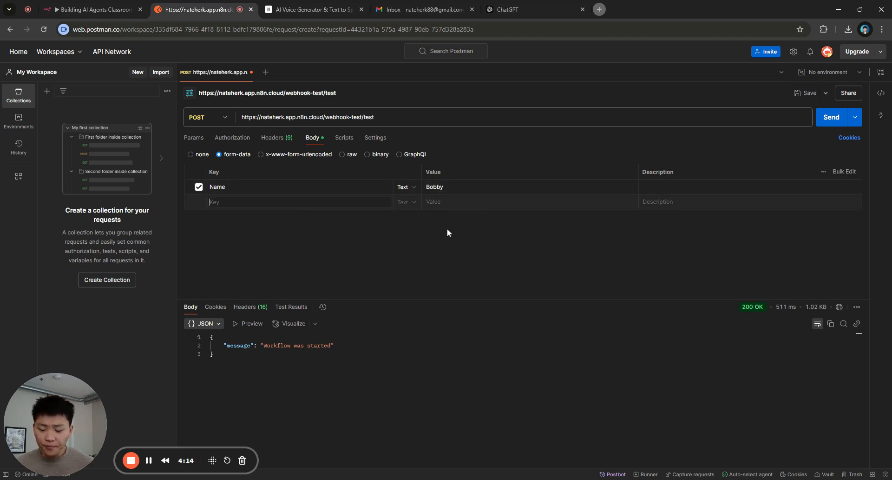
{"action": "type", "text": "Phone Number"}
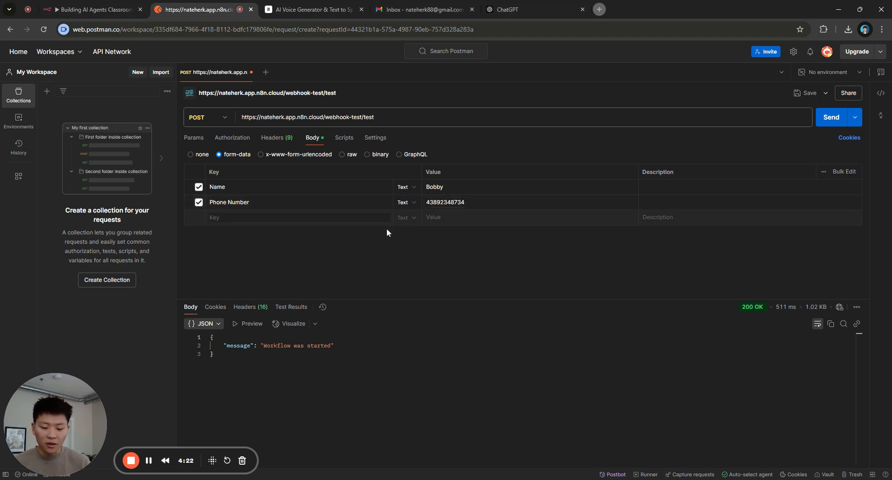
- Add an Email Address field with placeholder text as its value to the form-data body
{"action": "type", "text": "Email Ad"}
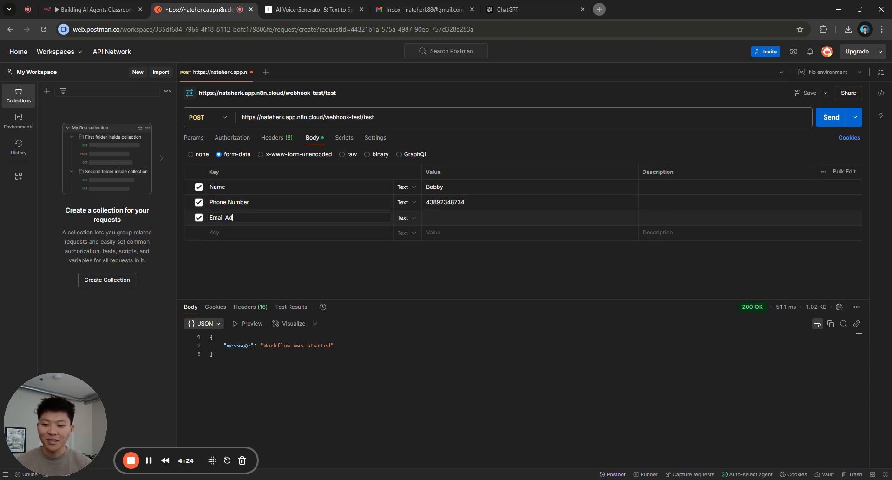
{"action": "type", "text": "dress"}
{"action": "type", "text": "dfsf"}
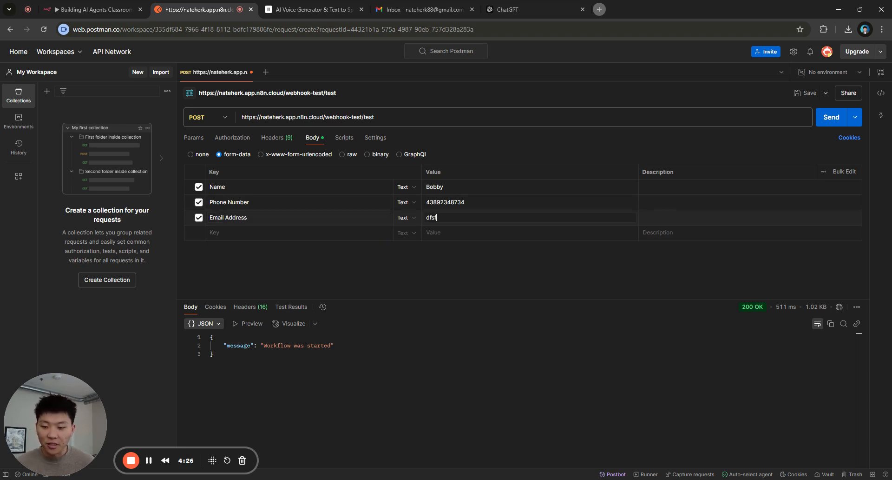
{"action": "type", "text": "dsfsdfsd"}
{"action": "left_click", "coordinate": [478, 272]}
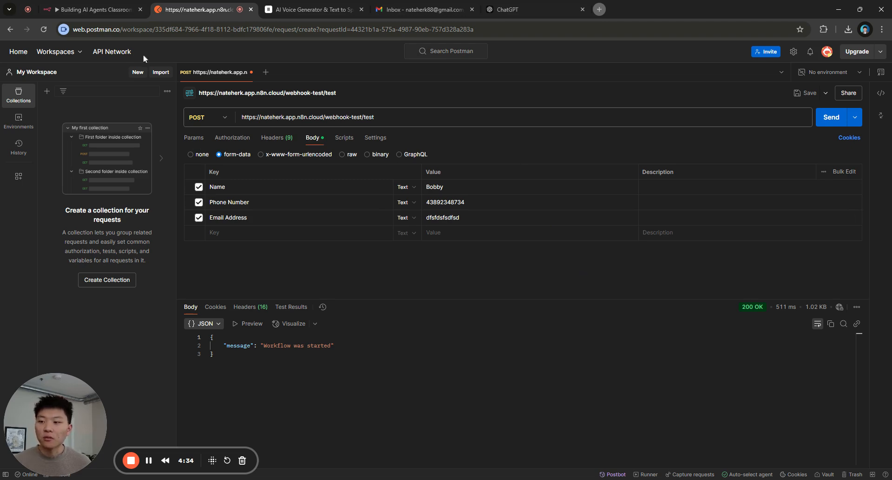
- Compare the n8n Webhook node's production URL with the Postman request URL, then show the node's test URL again
{"action": "left_click", "coordinate": [90, 14]}
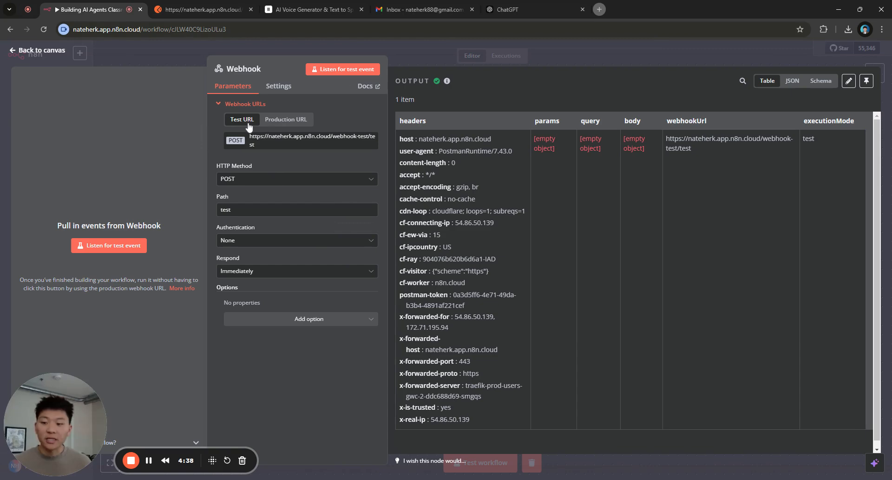
{"action": "left_click", "coordinate": [675, 58]}
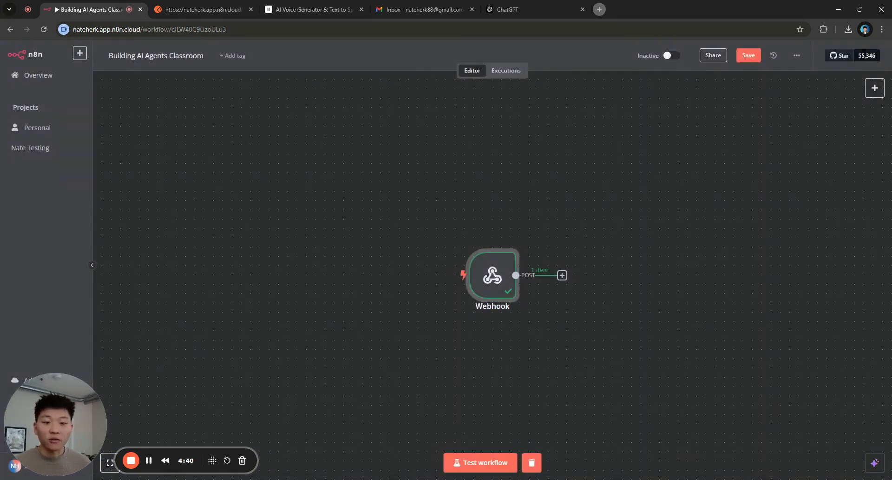
{"action": "double_click", "coordinate": [500, 272]}
{"action": "left_click", "coordinate": [285, 119]}
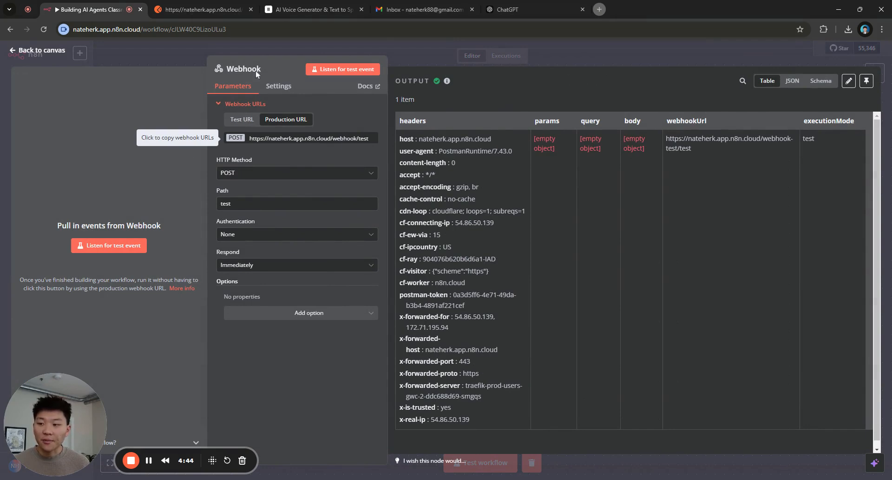
{"action": "left_click", "coordinate": [202, 7]}
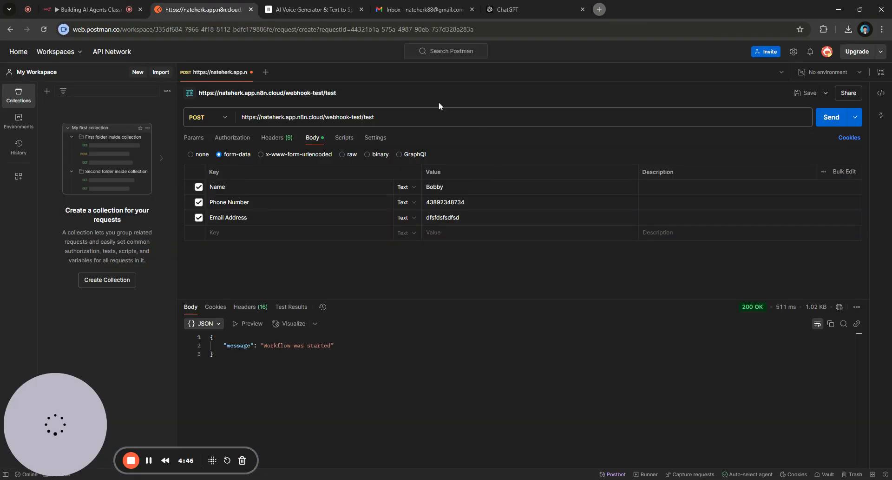
{"action": "key", "text": "ctrl+shift+Tab"}
{"action": "left_click", "coordinate": [247, 120]}
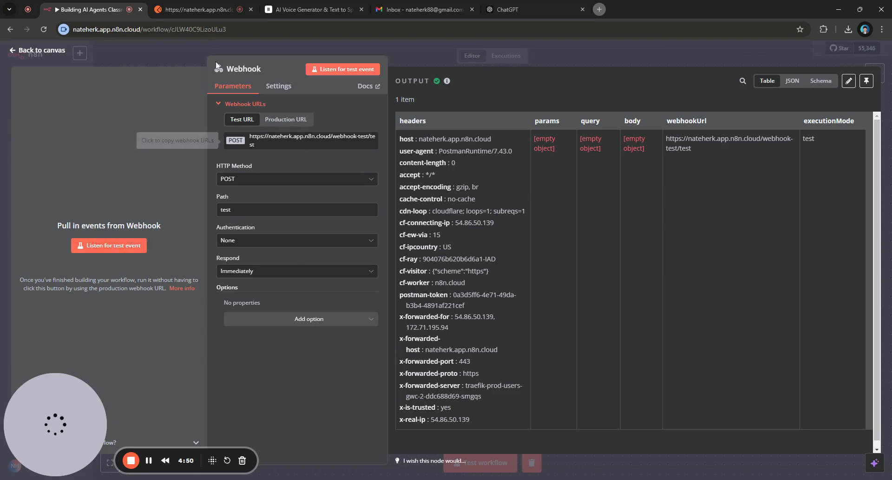
- Try sending the form-data POST request from Postman to the test URL without listening in n8n, and check the response
{"action": "key", "text": "ctrl+Tab"}
{"action": "left_click", "coordinate": [839, 116]}
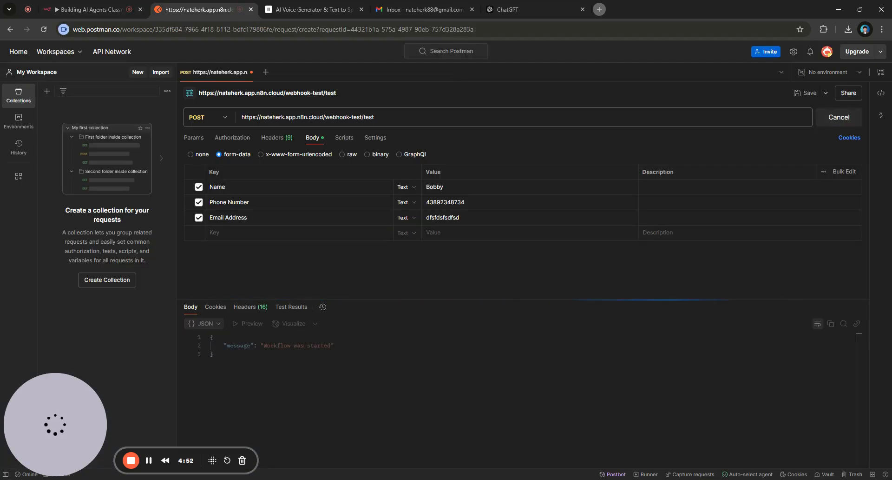
{"action": "mouse_move", "coordinate": [743, 307]}
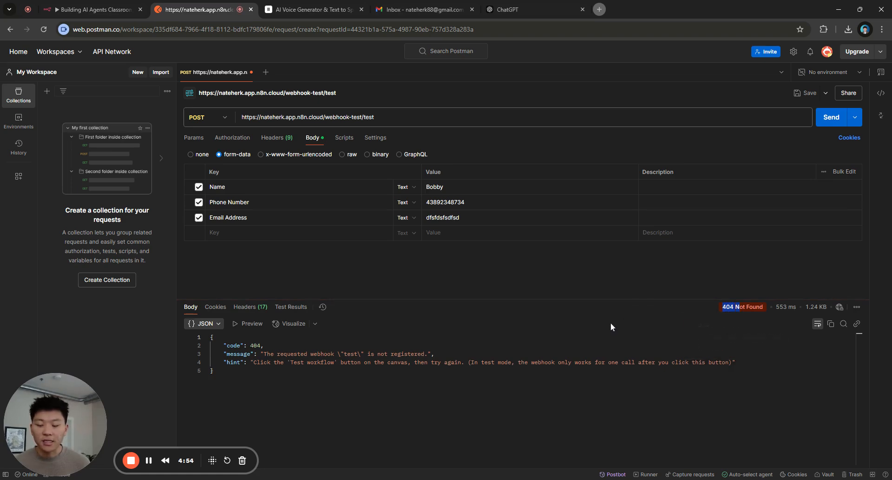
{"action": "left_click", "coordinate": [594, 318]}
- Start listening for a test event on the n8n webhook, and resend the form-data POST request from Postman
{"action": "left_click", "coordinate": [99, 11]}
{"action": "left_click", "coordinate": [125, 247]}
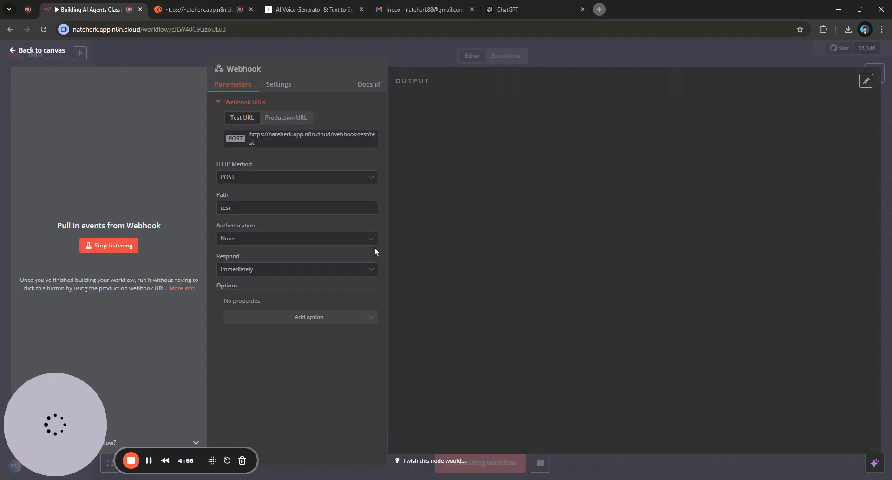
{"action": "left_click", "coordinate": [177, 10]}
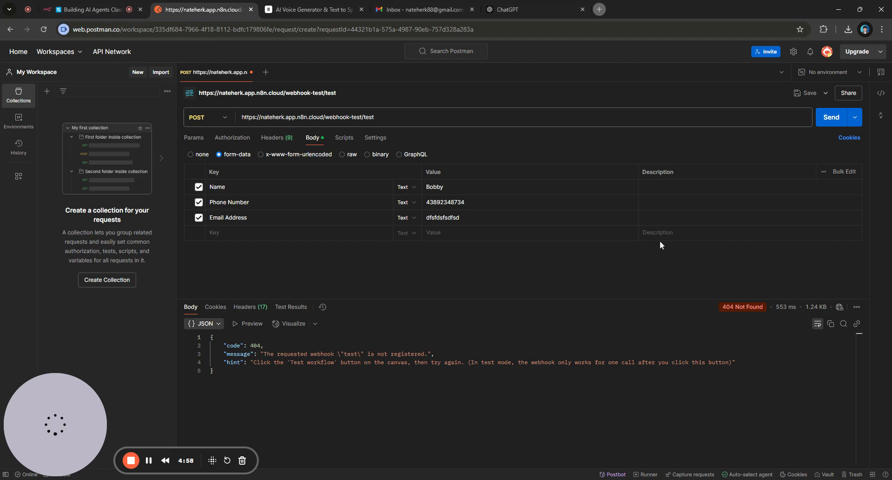
{"action": "left_click", "coordinate": [829, 119]}
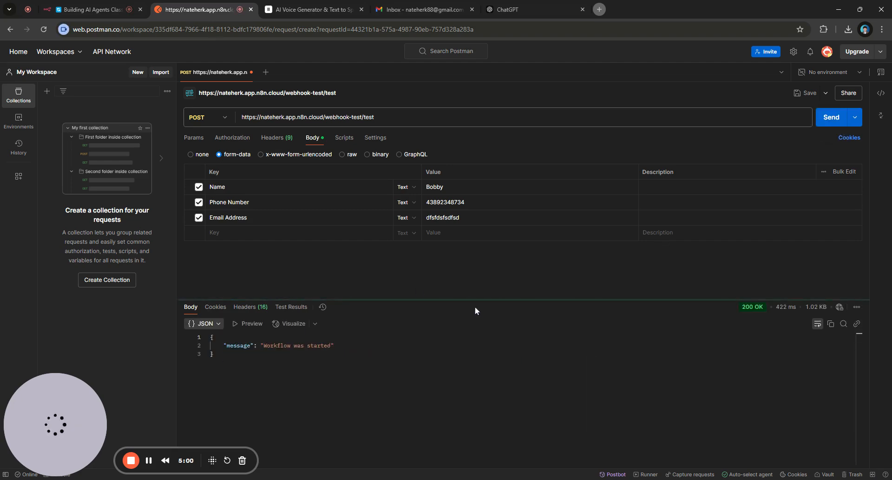
{"action": "mouse_move", "coordinate": [747, 306]}
- Examine the name, phone number and email fields in the body received by the n8n Webhook node, and return to the canvas
{"action": "left_click", "coordinate": [91, 11]}
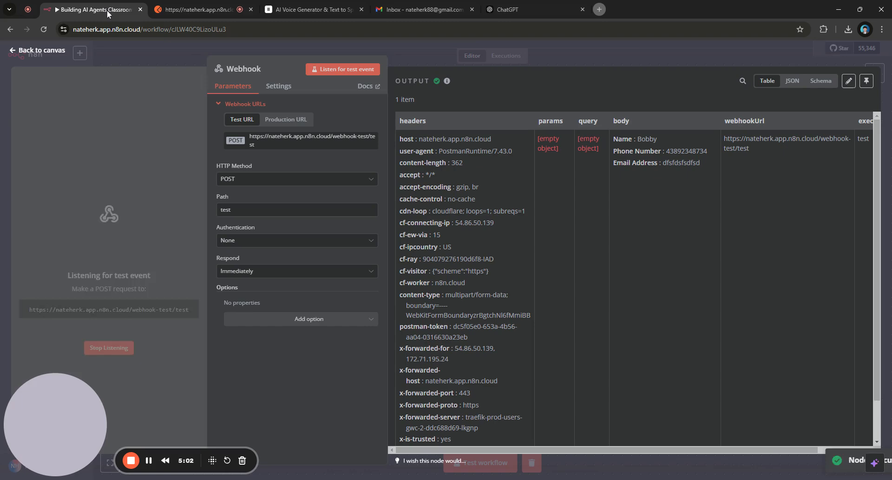
{"action": "scroll", "coordinate": [573, 202], "scroll_direction": "right", "scroll_amount": 3}
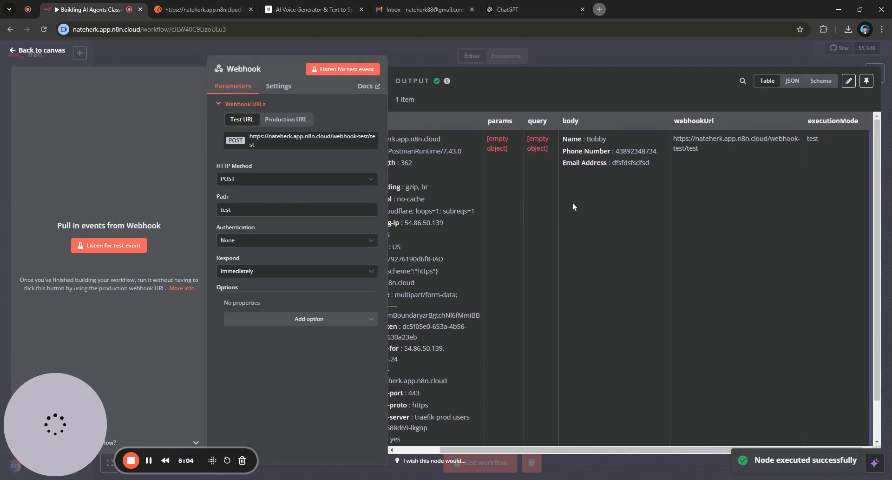
{"action": "left_click_drag", "start_coordinate": [558, 138], "coordinate": [586, 139]}
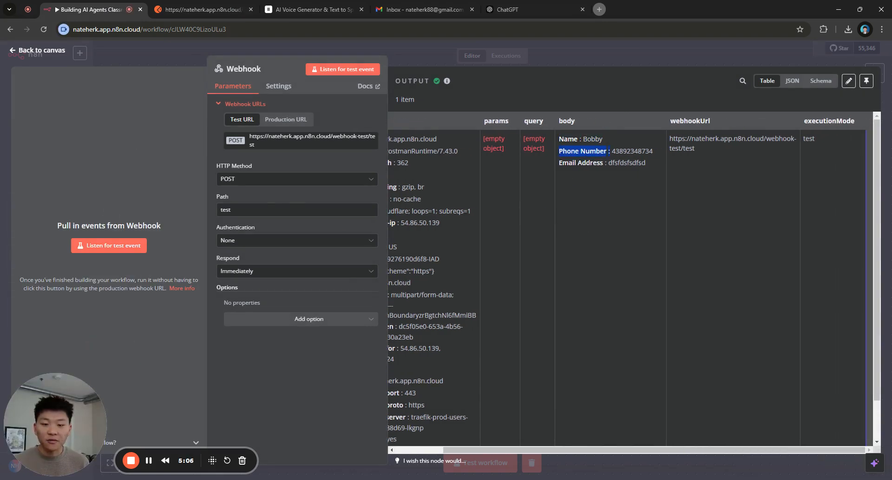
{"action": "left_click", "coordinate": [644, 187]}
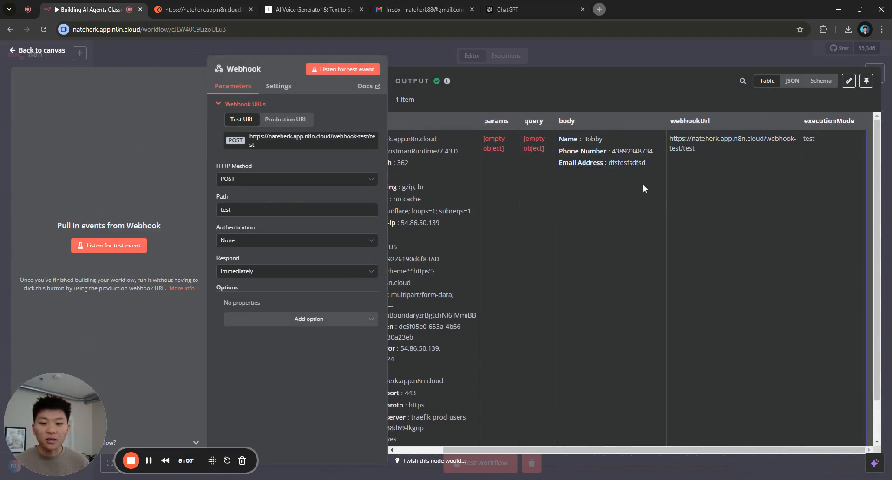
{"action": "left_click", "coordinate": [556, 52]}
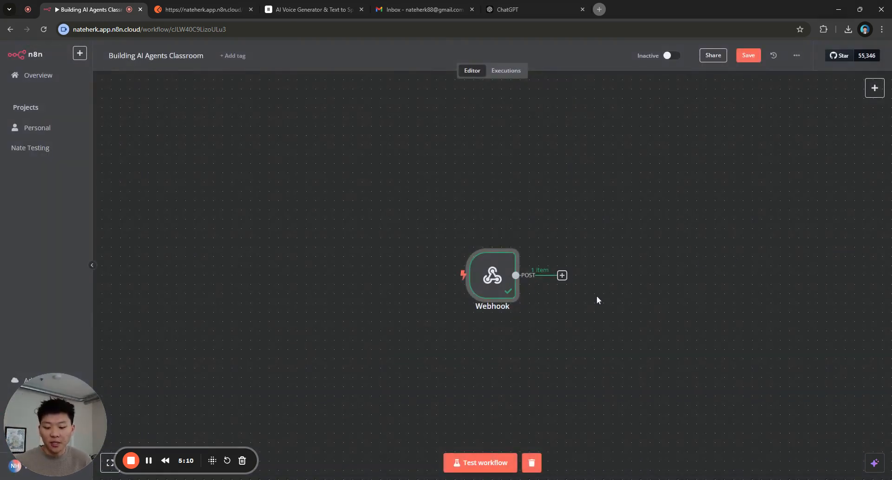
- Activate the Building AI Agents Classroom workflow and dismiss the activation notice
{"action": "left_click_drag", "start_coordinate": [597, 298], "coordinate": [395, 223]}
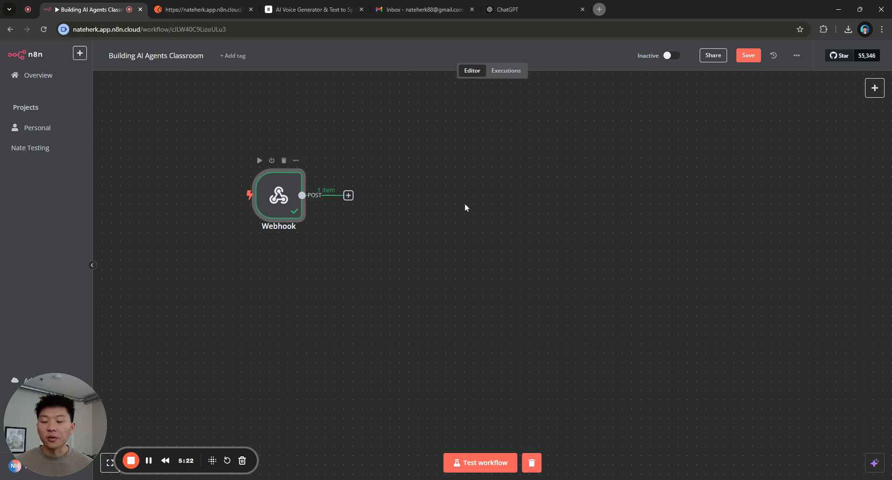
{"action": "left_click", "coordinate": [428, 231]}
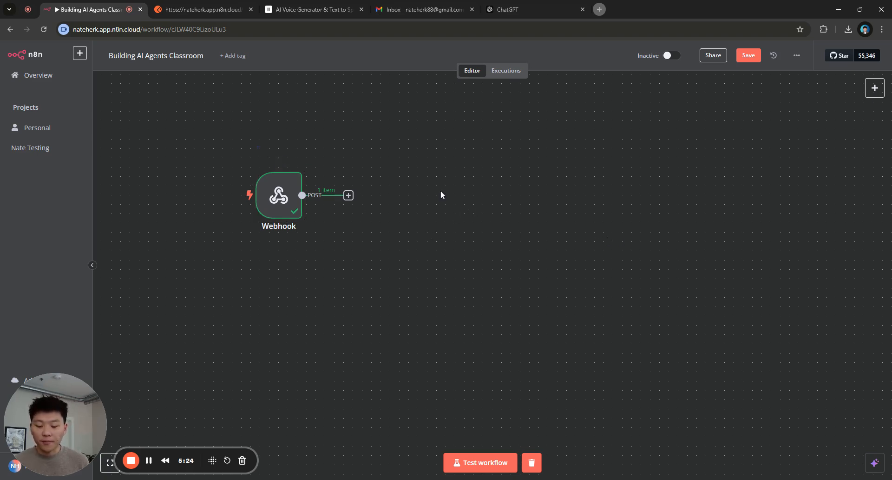
{"action": "left_click_drag", "start_coordinate": [441, 195], "coordinate": [633, 219]}
{"action": "left_click", "coordinate": [678, 58]}
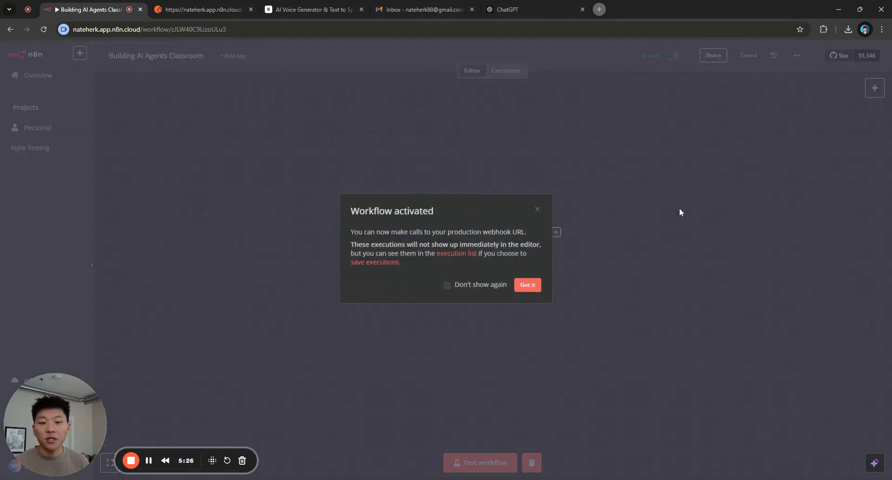
{"action": "left_click", "coordinate": [533, 286]}
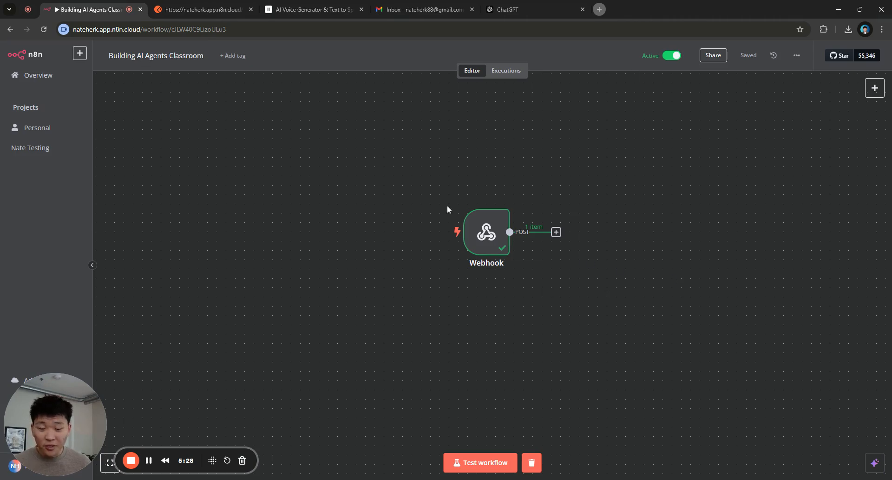
- Copy the Webhook node's production URL, use it to replace the request URL in Postman, and send the request
{"action": "double_click", "coordinate": [484, 230]}
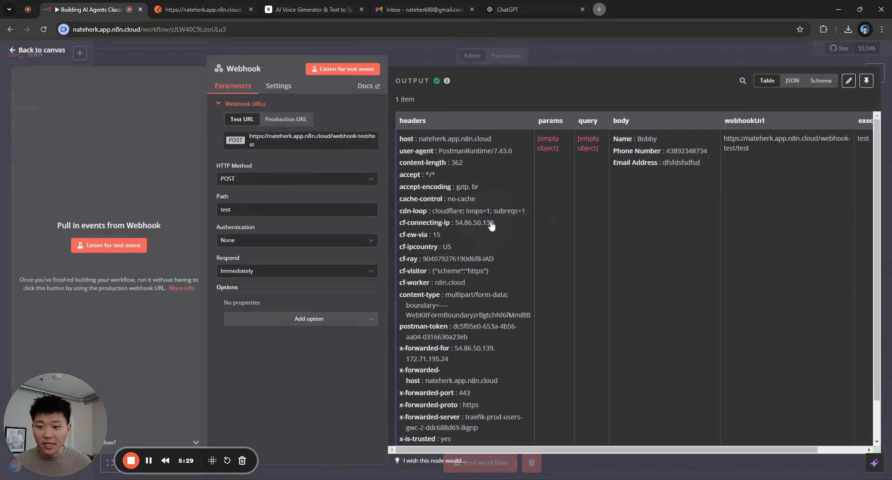
{"action": "left_click", "coordinate": [285, 119]}
{"action": "left_click", "coordinate": [292, 139]}
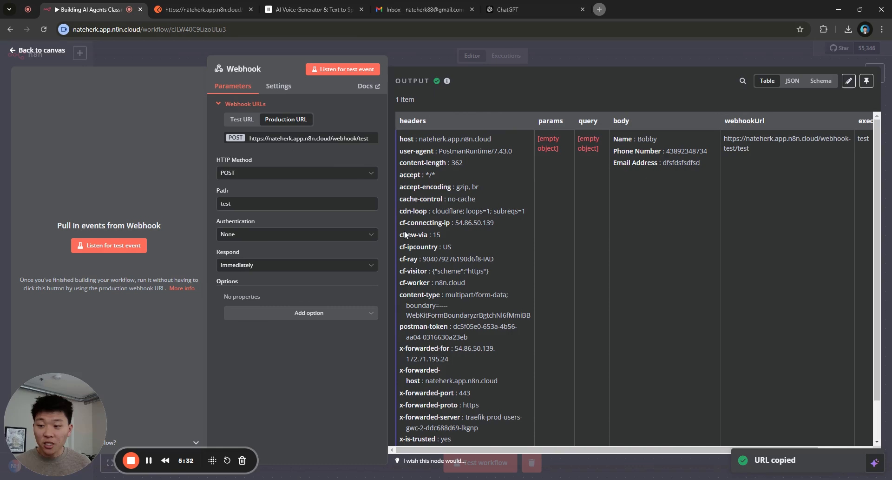
{"action": "left_click", "coordinate": [203, 10]}
{"action": "left_click_drag", "start_coordinate": [400, 117], "coordinate": [269, 140]}
{"action": "key", "text": "ctrl+v"}
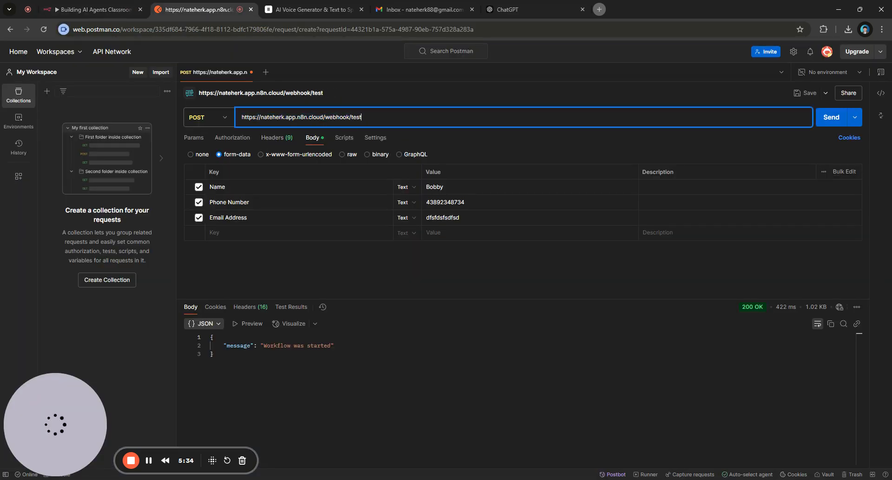
{"action": "left_click", "coordinate": [832, 119]}
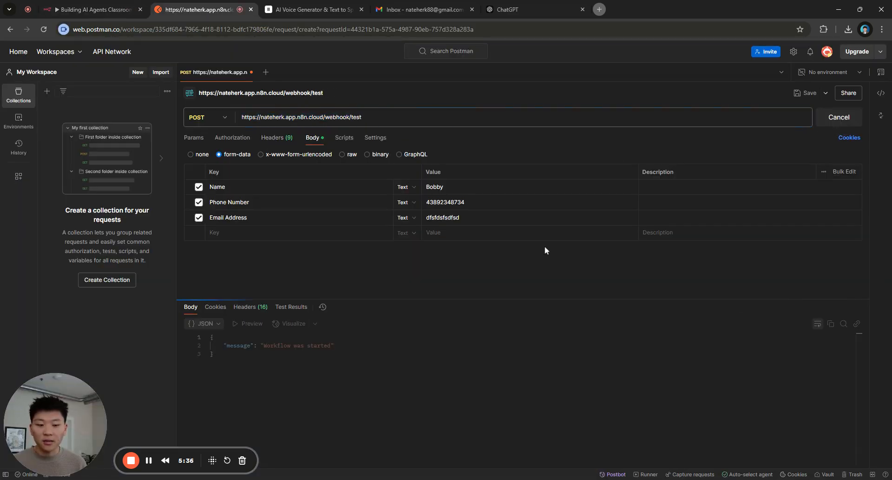
- In n8n, open the workflow's latest execution and examine the Webhook node's output
{"action": "left_click", "coordinate": [76, 6]}
{"action": "key", "text": "Escape"}
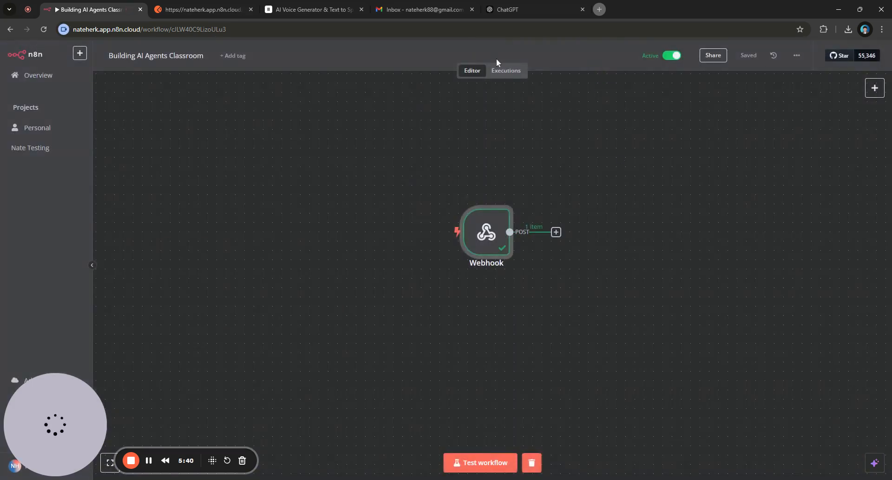
{"action": "left_click", "coordinate": [504, 70]}
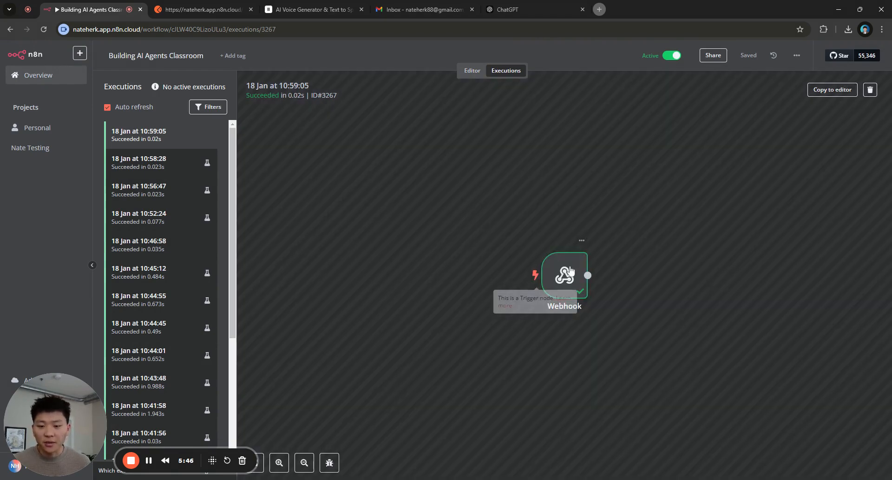
{"action": "double_click", "coordinate": [565, 275]}
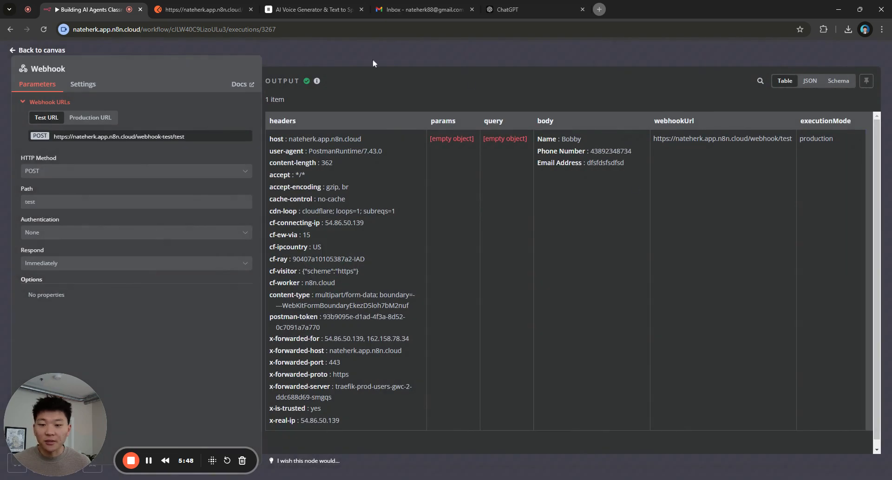
- In Postman, replace the Name field's value with a different sample first name and send the request again
{"action": "left_click", "coordinate": [203, 12]}
{"action": "double_click", "coordinate": [435, 187]}
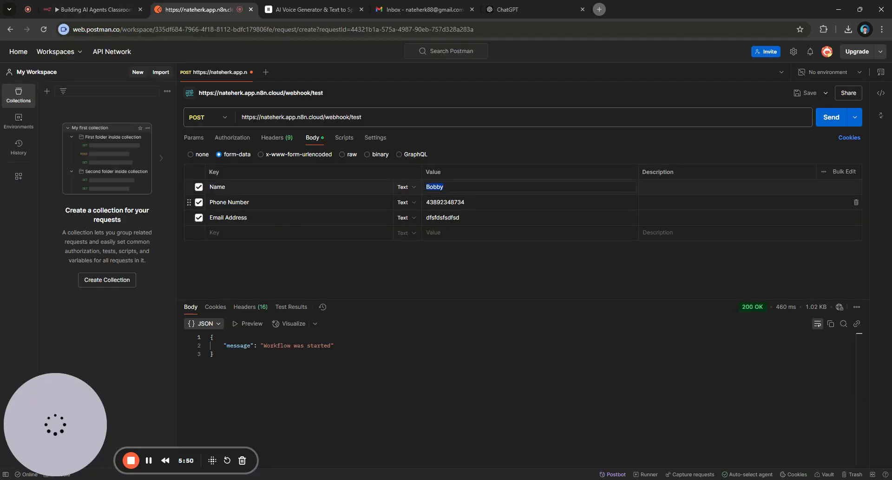
{"action": "type", "text": "Lucy"}
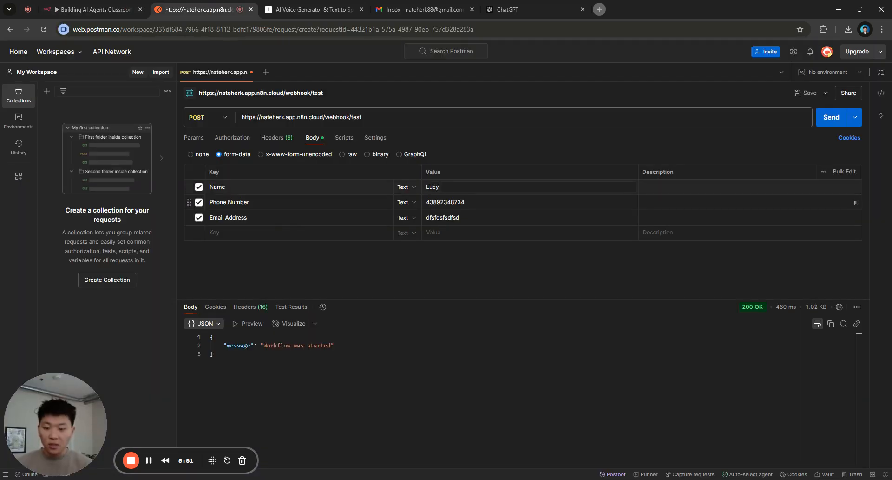
{"action": "left_click", "coordinate": [832, 117]}
- In n8n, open the newest execution and examine the name its Webhook node received
{"action": "left_click", "coordinate": [96, 11]}
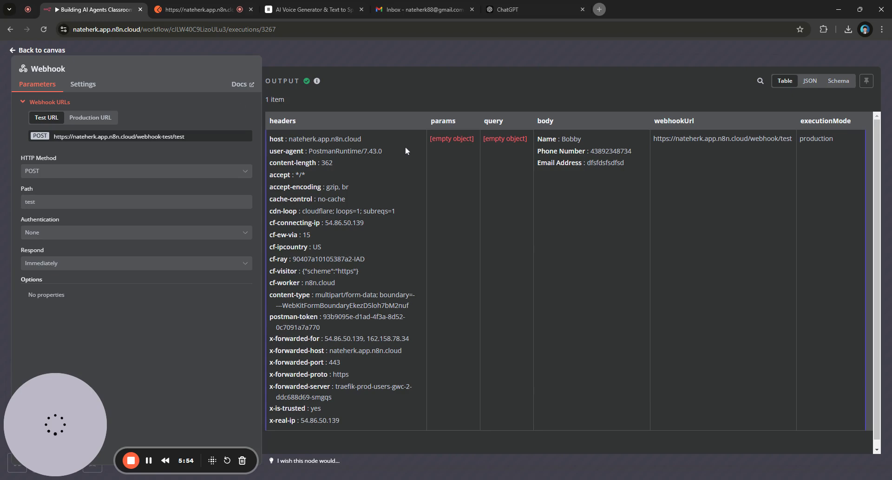
{"action": "left_click", "coordinate": [462, 60]}
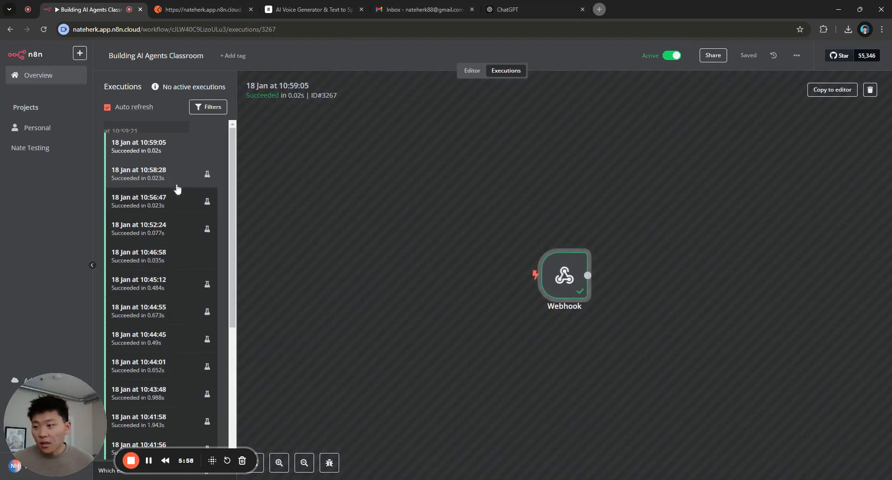
{"action": "left_click", "coordinate": [165, 137]}
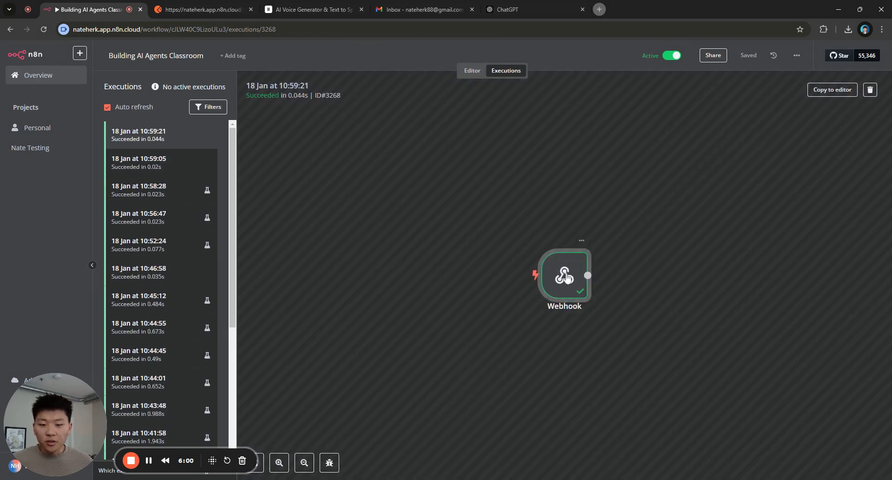
{"action": "double_click", "coordinate": [566, 274]}
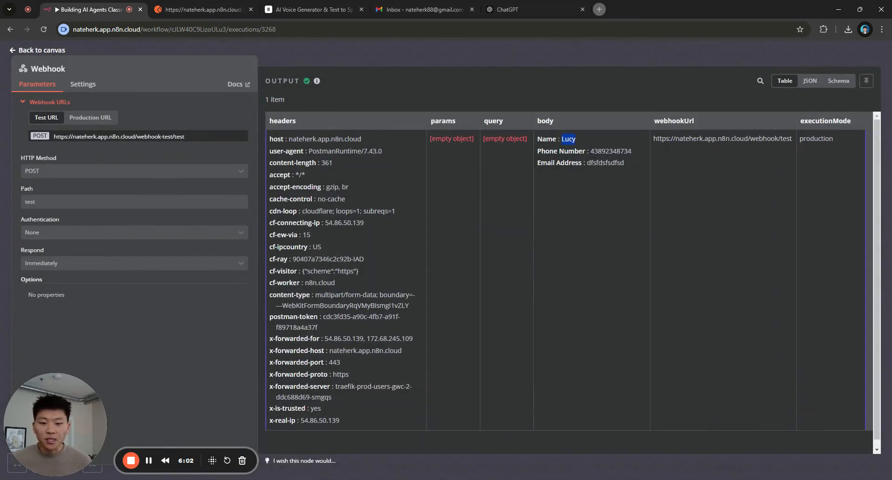
{"action": "key", "text": "Escape"}
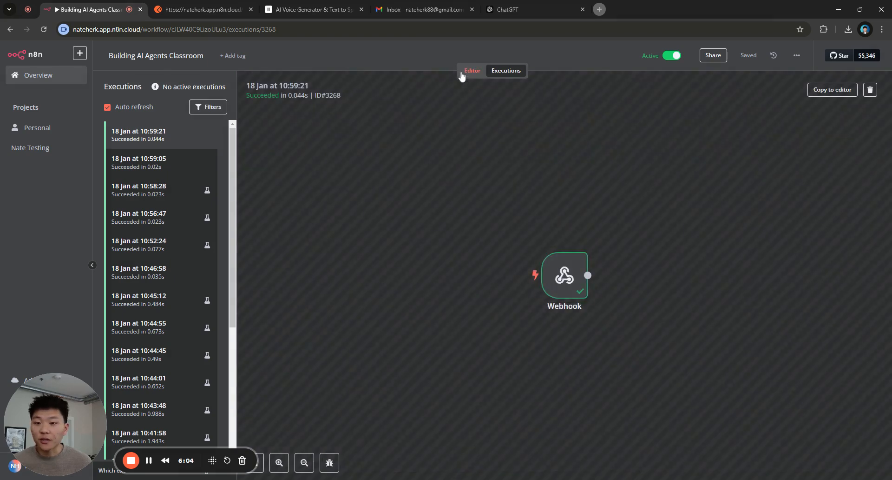
- Return to the workflow editor and deactivate the workflow
{"action": "left_click", "coordinate": [471, 71]}
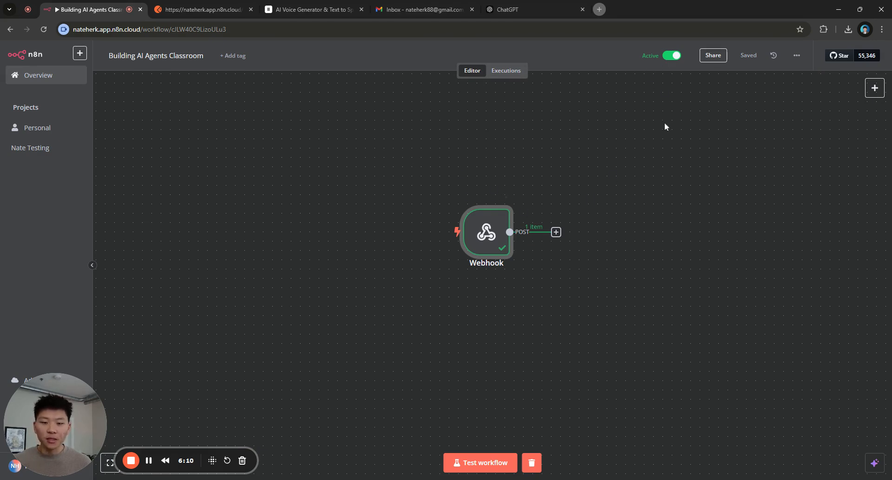
{"action": "left_click", "coordinate": [673, 56]}
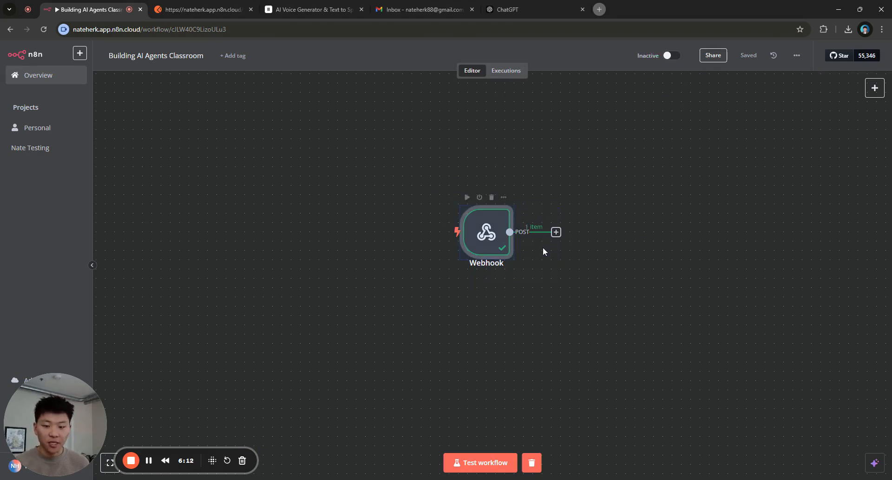
- Delete the Webhook node from the Building AI Agents Classroom workflow and save the workflow
{"action": "key", "text": "Delete"}
{"action": "left_click", "coordinate": [746, 57]}
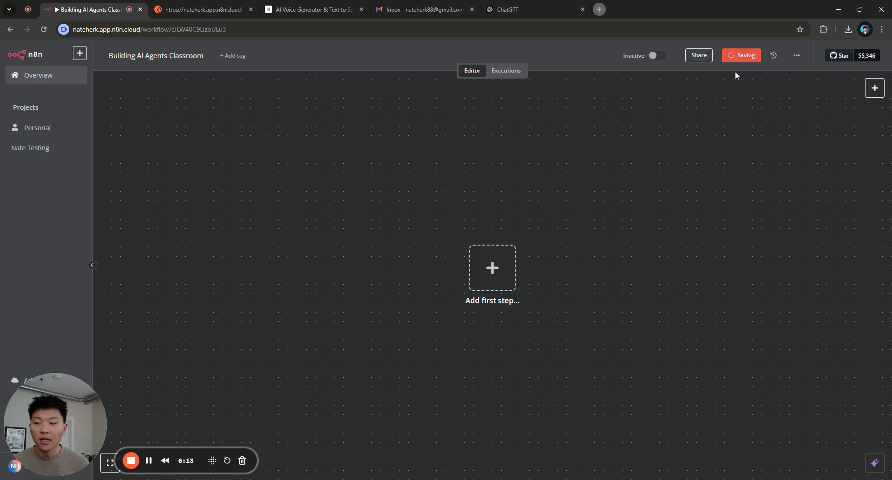
- Open the Voice RAG Agent workflow in a separate browser tab and open its Webhook node's settings
{"action": "middle_click", "coordinate": [61, 80]}
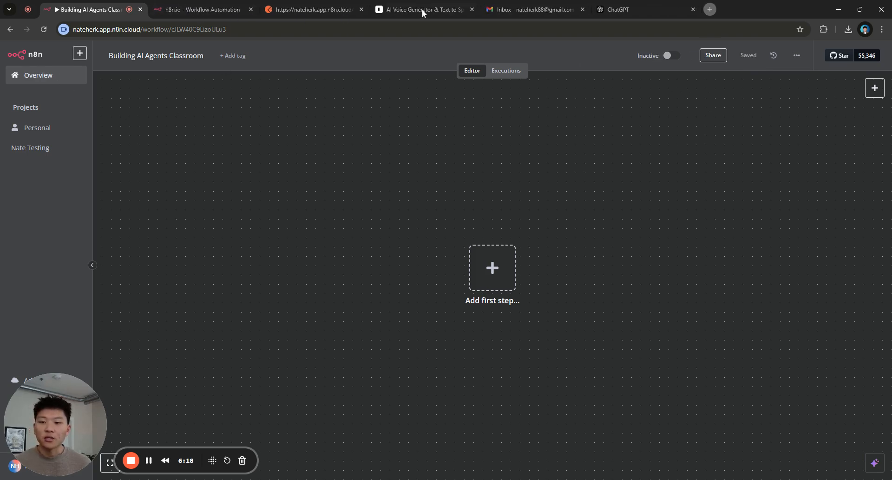
{"action": "left_click", "coordinate": [207, 15]}
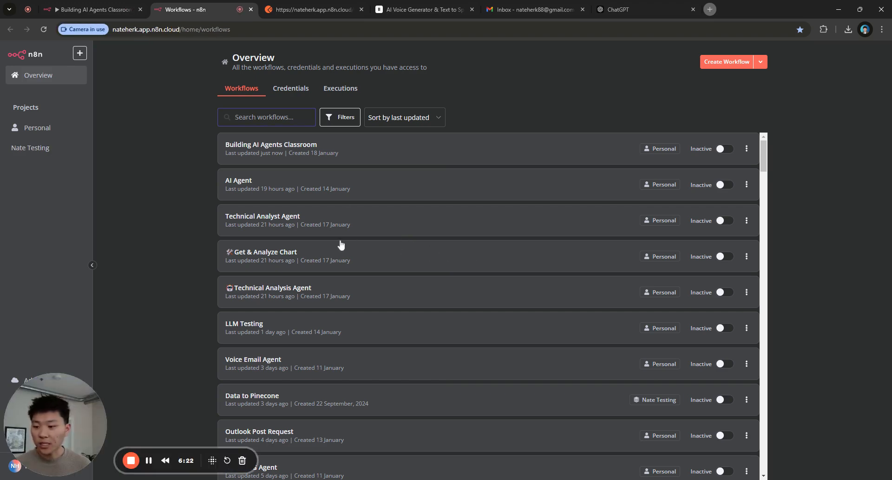
{"action": "scroll", "coordinate": [388, 273], "scroll_direction": "down", "scroll_amount": 1}
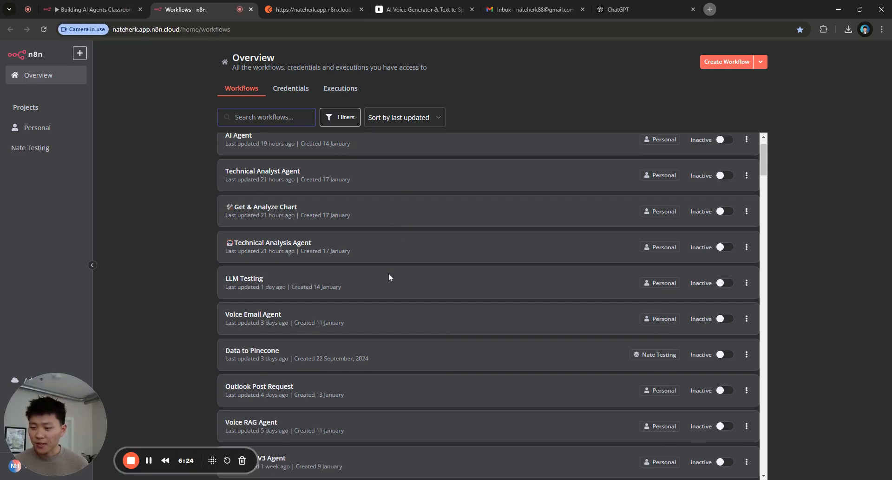
{"action": "left_click", "coordinate": [307, 424]}
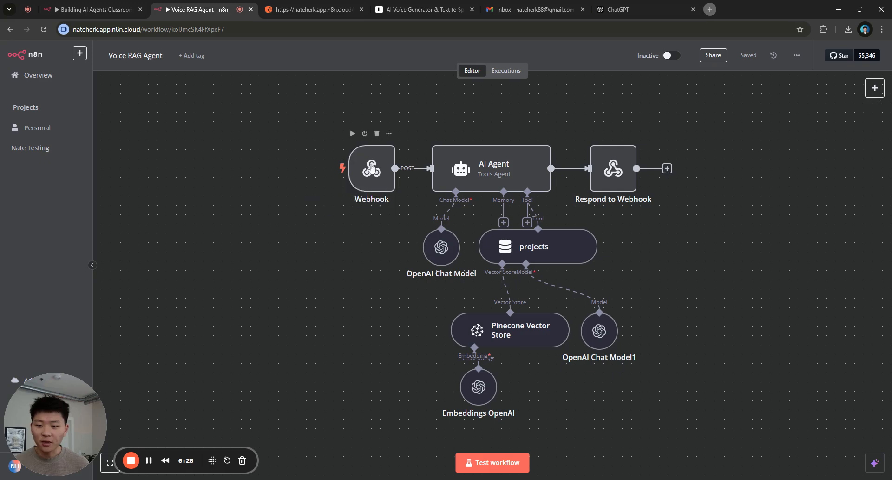
{"action": "double_click", "coordinate": [372, 168]}
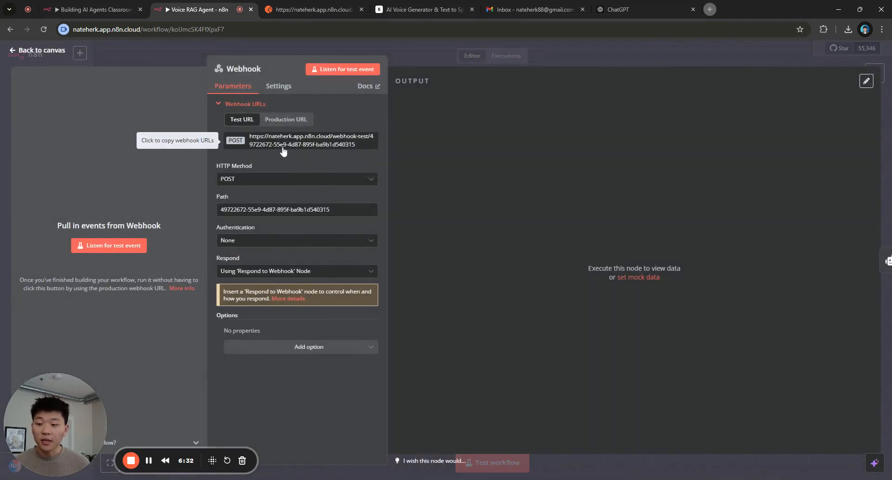
- Switch to ElevenLabs, open the Project Manager agent's n8n webhook tool and check its method and URL
{"action": "left_click_drag", "start_coordinate": [401, 10], "coordinate": [300, 13]}
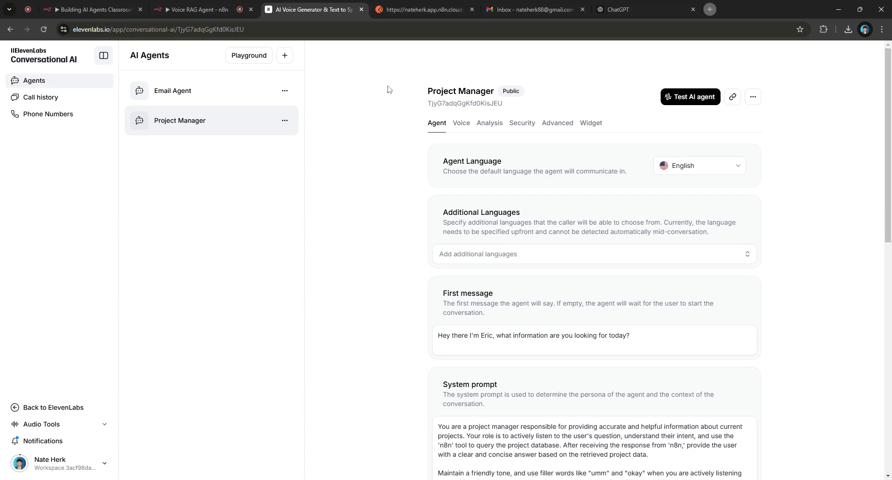
{"action": "scroll", "coordinate": [645, 255], "scroll_direction": "down", "scroll_amount": 12}
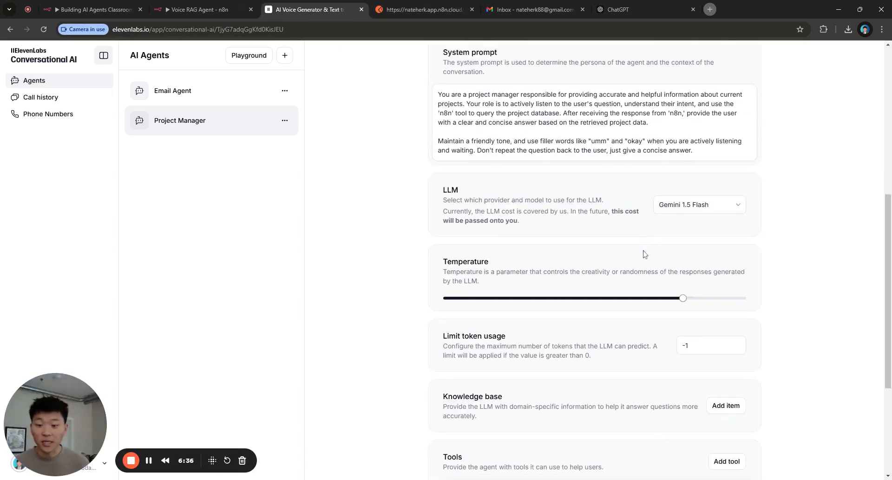
{"action": "left_click", "coordinate": [564, 316]}
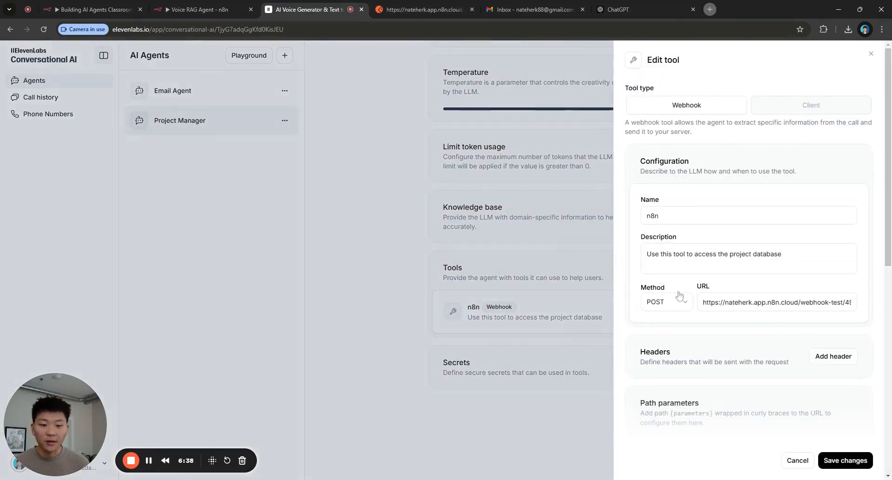
{"action": "scroll", "coordinate": [706, 291], "scroll_direction": "down", "scroll_amount": 1}
{"action": "left_click", "coordinate": [777, 255]}
{"action": "key", "text": "ctrl+a"}
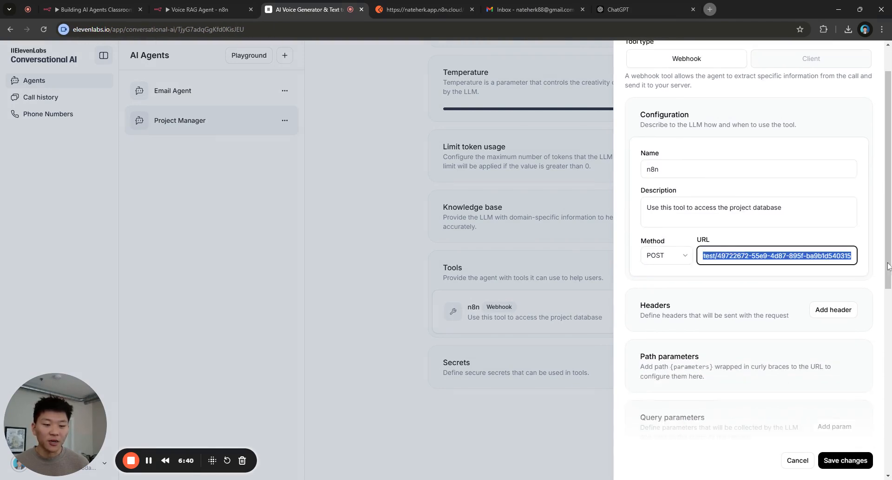
{"action": "left_click", "coordinate": [860, 259]}
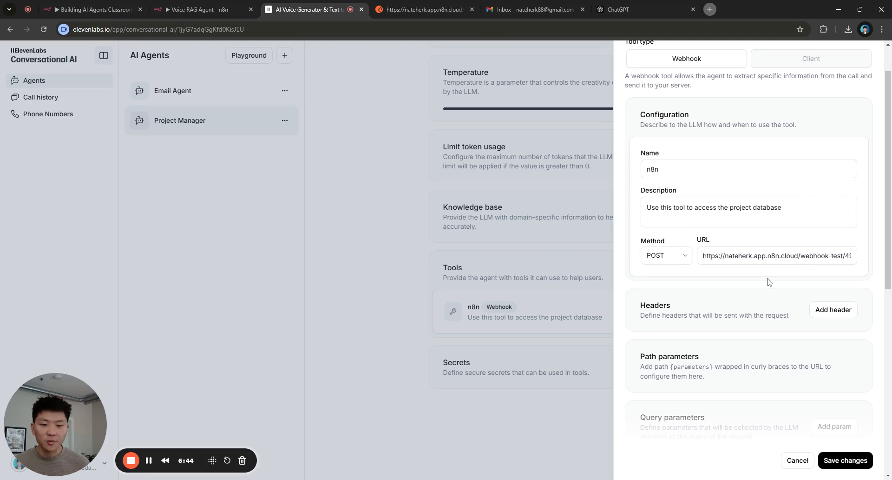
- Examine the n8n tool's body parameters and its question property, then close the tool without saving
{"action": "scroll", "coordinate": [764, 279], "scroll_direction": "up", "scroll_amount": 1}
{"action": "scroll", "coordinate": [750, 291], "scroll_direction": "down", "scroll_amount": 8}
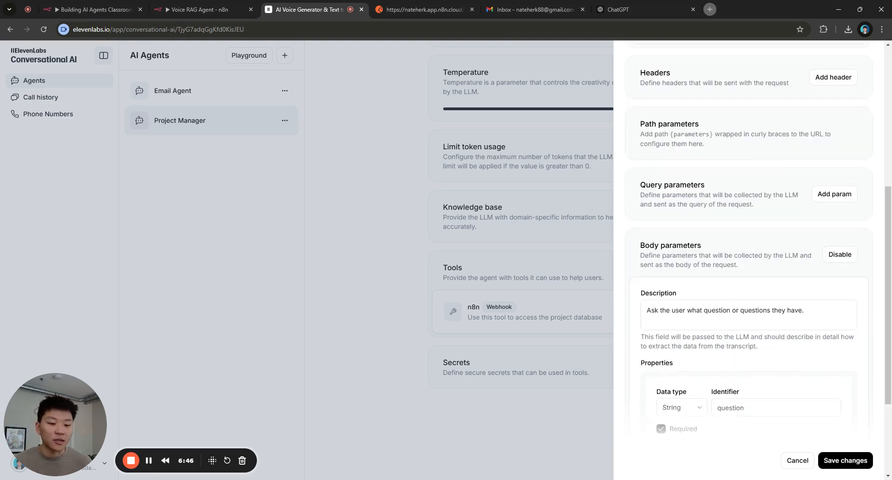
{"action": "scroll", "coordinate": [745, 294], "scroll_direction": "up", "scroll_amount": 4}
{"action": "scroll", "coordinate": [741, 315], "scroll_direction": "down", "scroll_amount": 1}
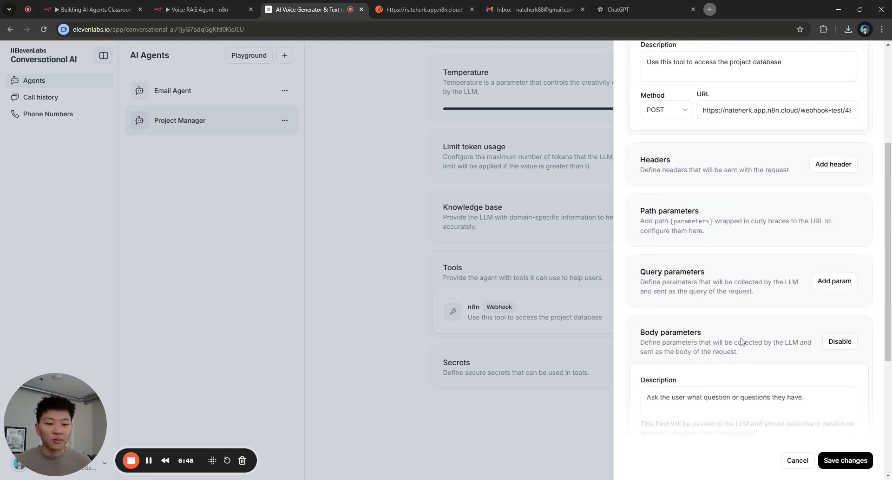
{"action": "scroll", "coordinate": [747, 210], "scroll_direction": "up", "scroll_amount": 1}
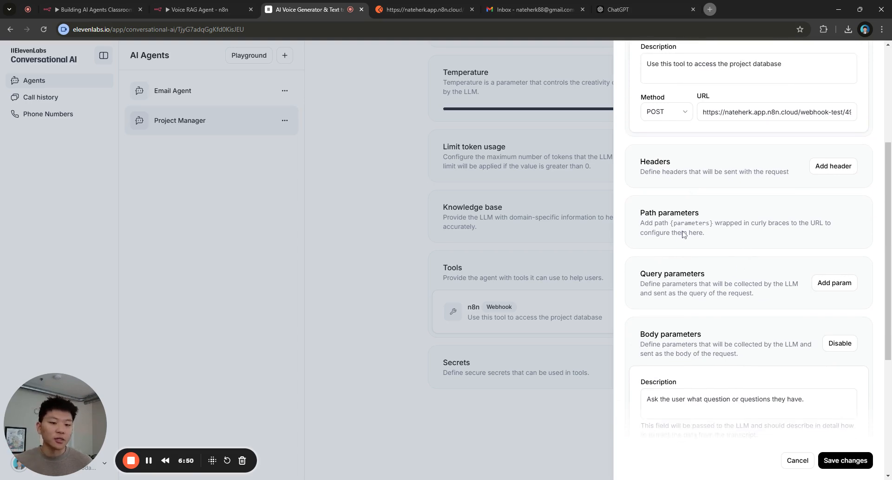
{"action": "scroll", "coordinate": [743, 210], "scroll_direction": "down", "scroll_amount": 5}
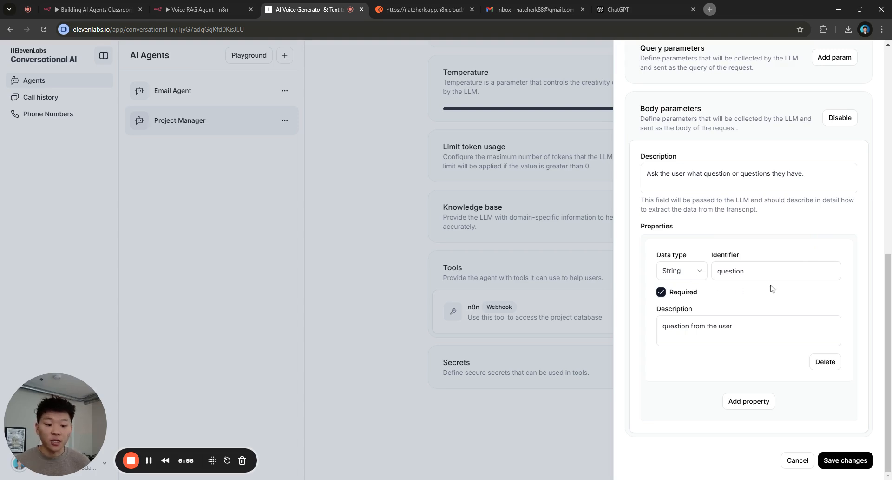
{"action": "double_click", "coordinate": [748, 271]}
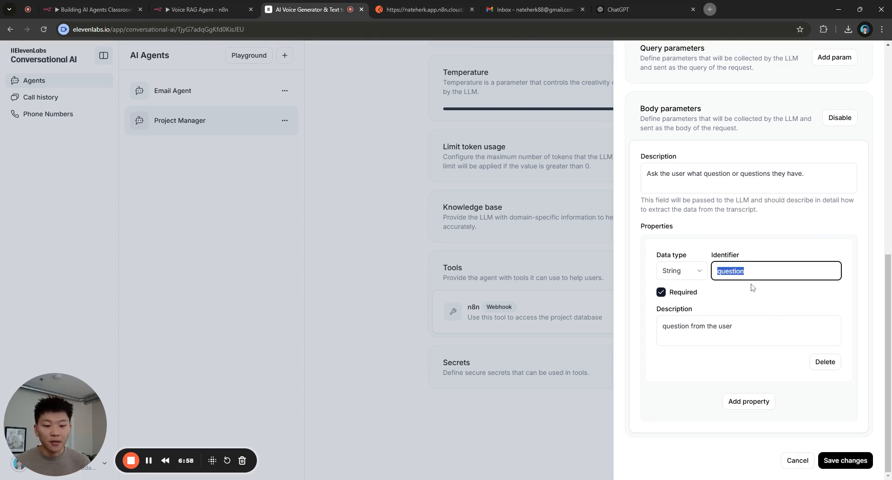
{"action": "left_click", "coordinate": [752, 272]}
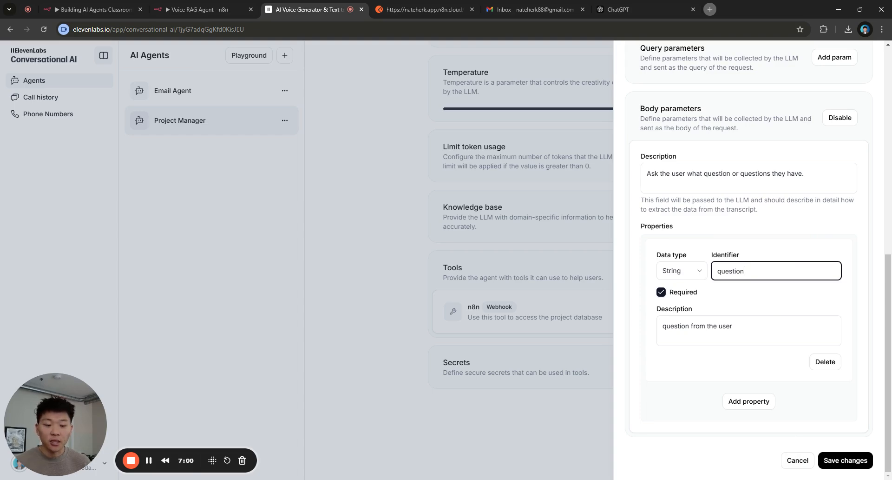
{"action": "left_click", "coordinate": [791, 460]}
- Open the Project Manager agent's test call page and set the n8n Webhook node to listen for a test event
{"action": "scroll", "coordinate": [609, 343], "scroll_direction": "up", "scroll_amount": 8}
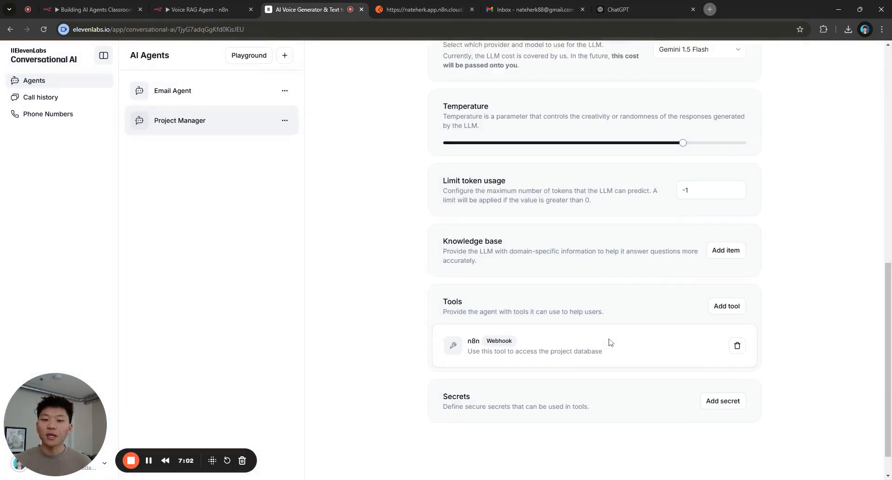
{"action": "scroll", "coordinate": [610, 342], "scroll_direction": "up", "scroll_amount": 3}
{"action": "left_click", "coordinate": [685, 102]}
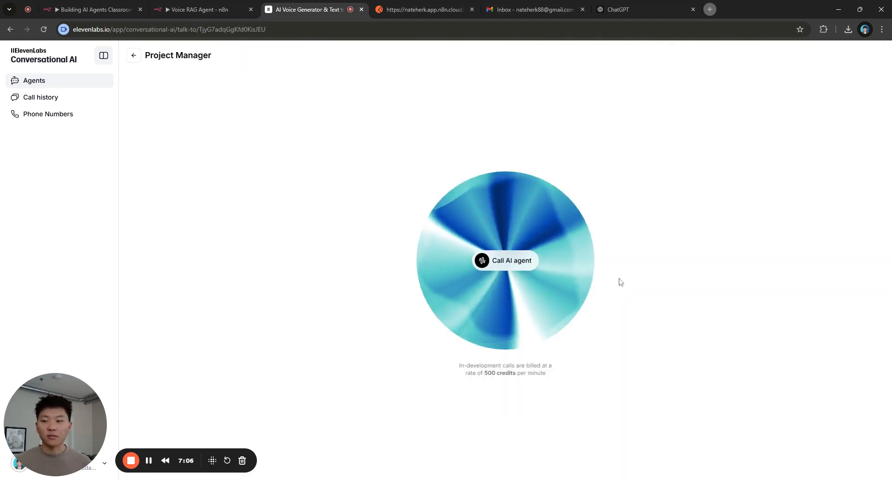
{"action": "left_click", "coordinate": [195, 9]}
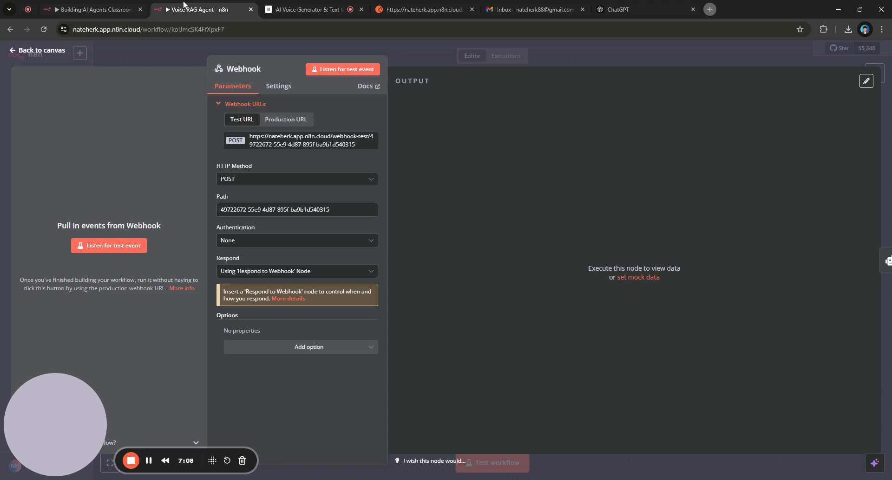
{"action": "left_click", "coordinate": [344, 70]}
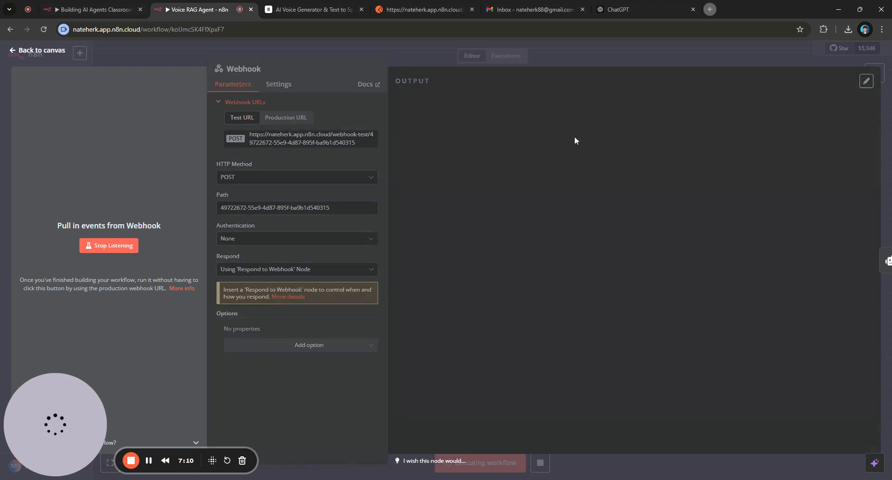
- Call the Project Manager agent in ElevenLabs, ask it "Tell me about Project One", and end the call
{"action": "left_click", "coordinate": [319, 9]}
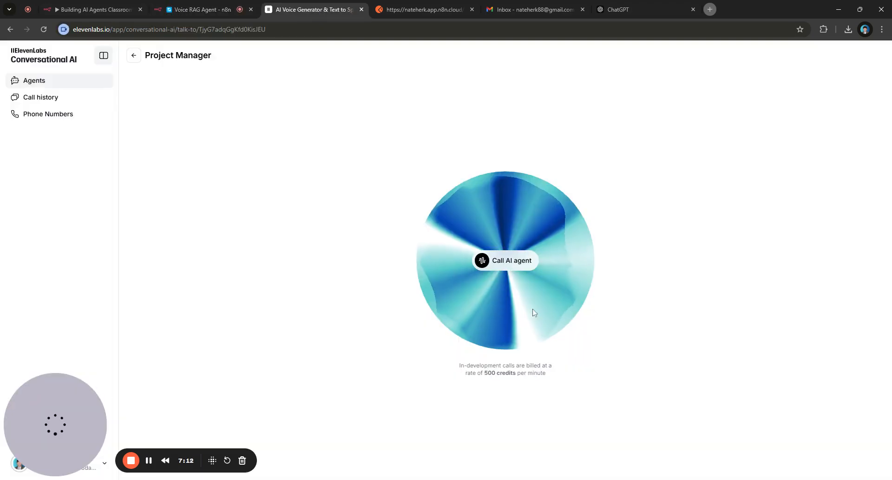
{"action": "left_click", "coordinate": [503, 272]}
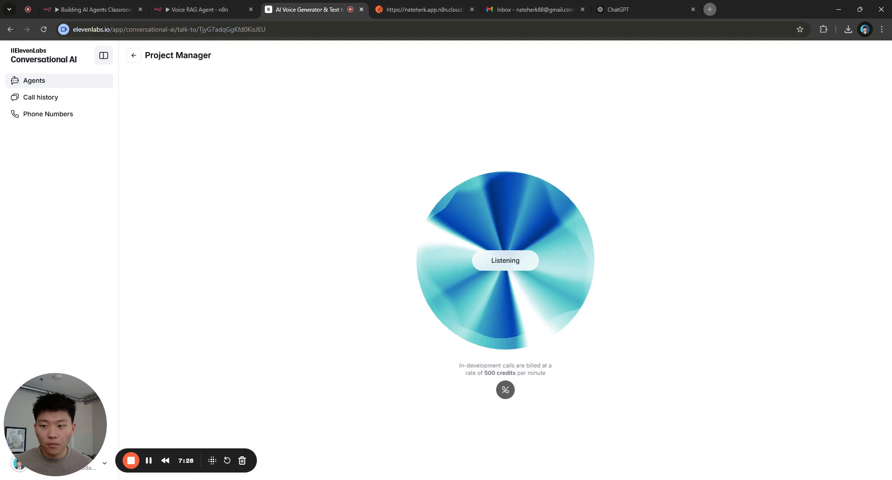
{"action": "left_click", "coordinate": [202, 8]}
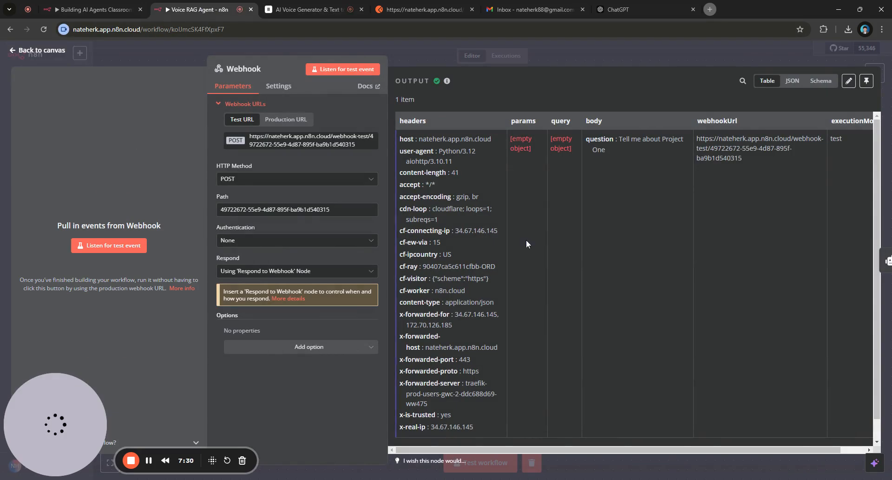
{"action": "left_click", "coordinate": [309, 9]}
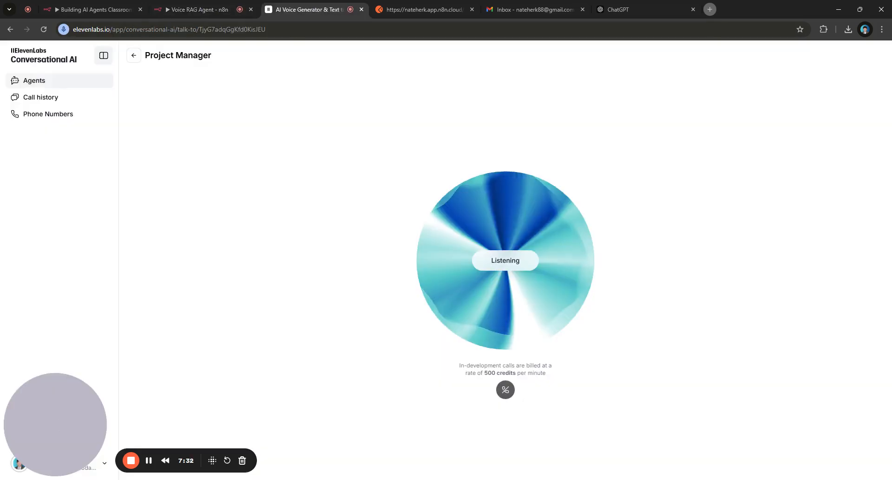
{"action": "left_click", "coordinate": [506, 390]}
- In n8n, examine the question in the body of the Webhook node's output, then return to the canvas
{"action": "left_click", "coordinate": [200, 10]}
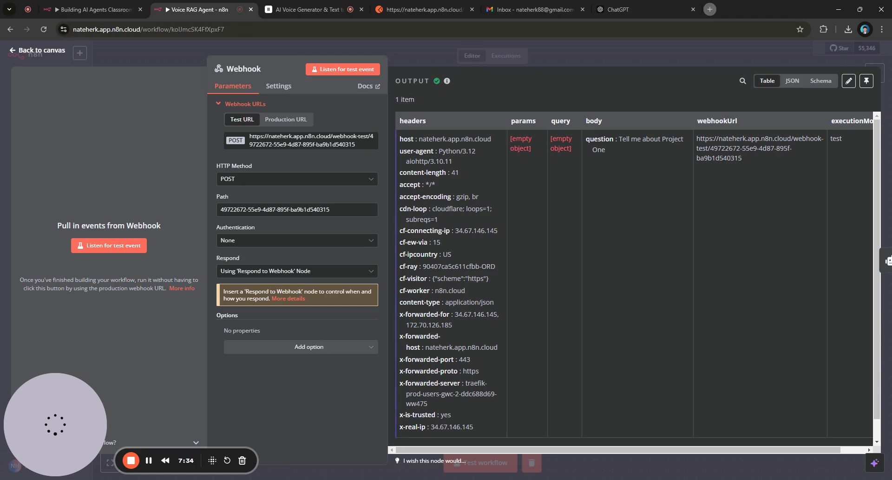
{"action": "left_click", "coordinate": [603, 60]}
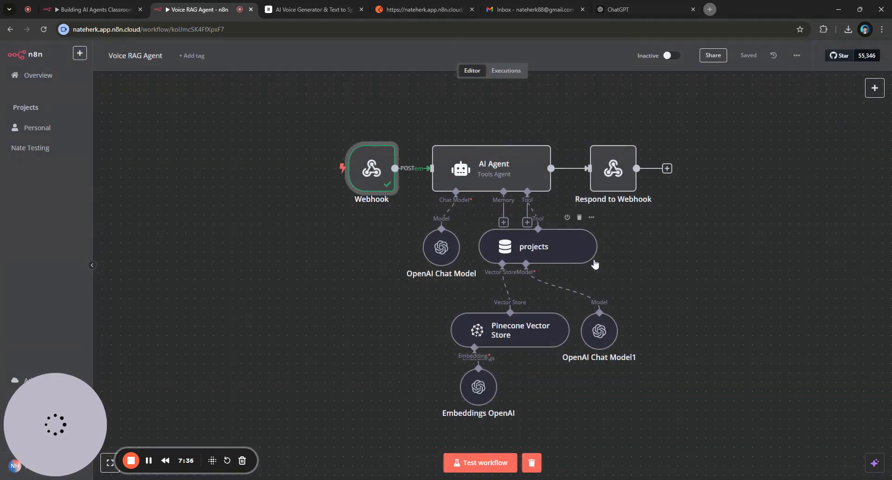
{"action": "double_click", "coordinate": [384, 171]}
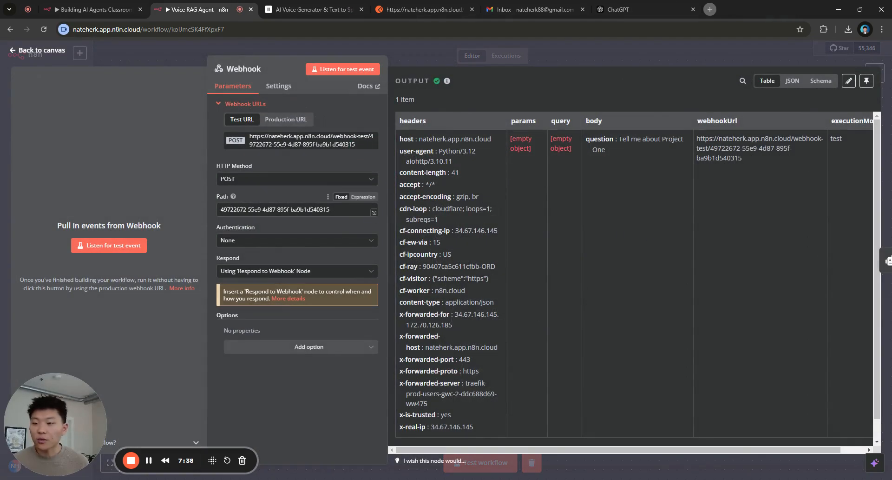
{"action": "scroll", "coordinate": [578, 195], "scroll_direction": "right", "scroll_amount": 1}
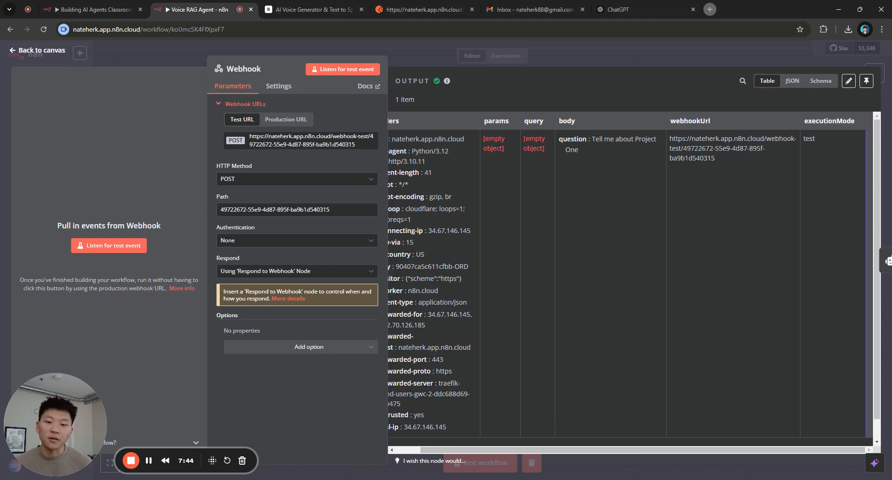
{"action": "left_click_drag", "start_coordinate": [591, 138], "coordinate": [612, 157]}
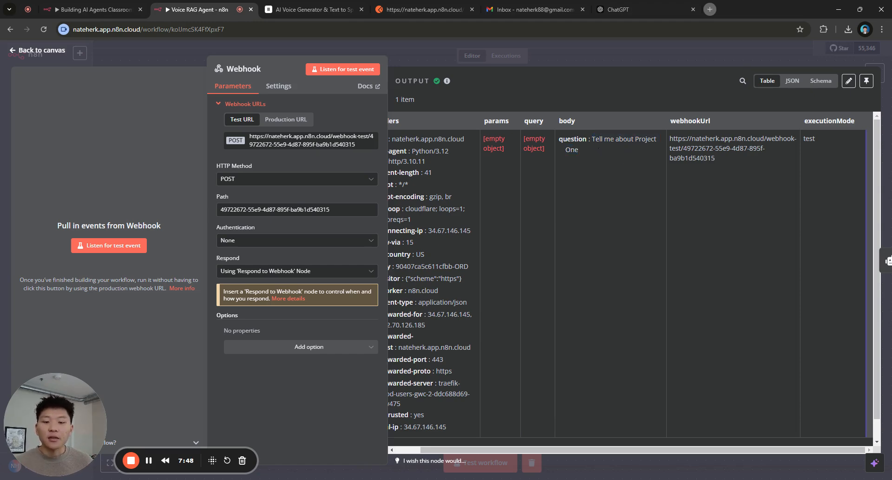
{"action": "triple_click", "coordinate": [598, 148]}
{"action": "left_click", "coordinate": [610, 158]}
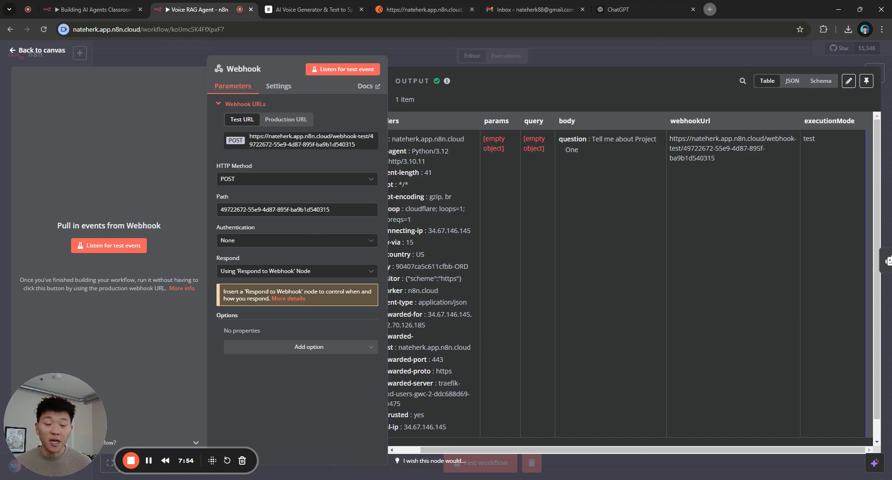
{"action": "left_click", "coordinate": [626, 61]}
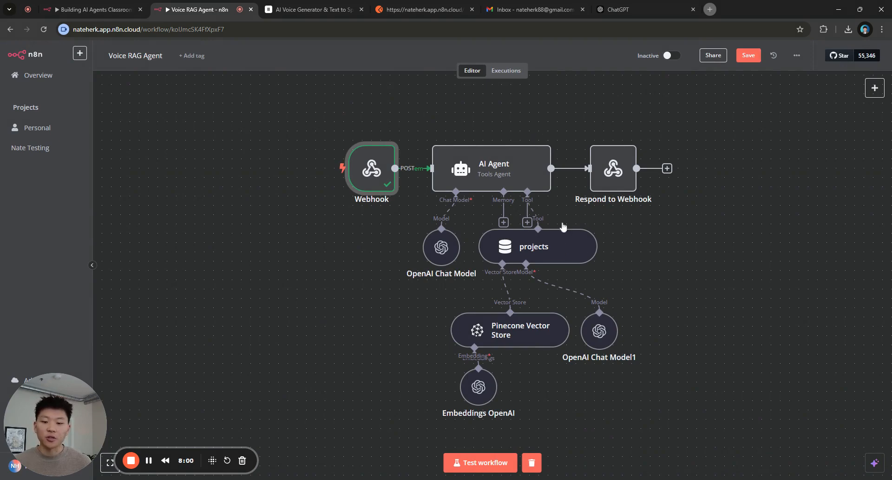
- Move the OpenAI Chat Model node below the Webhook node, away from the projects tool and its sub-nodes
{"action": "left_click_drag", "start_coordinate": [443, 247], "coordinate": [347, 191]}
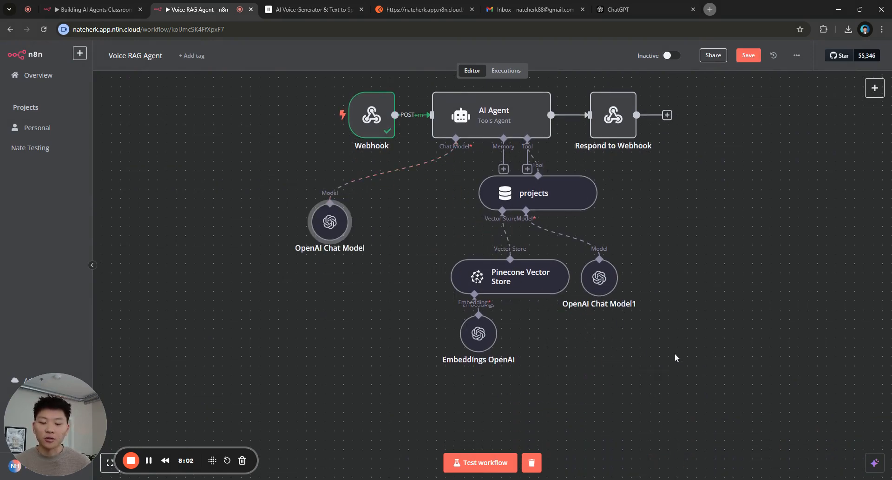
{"action": "left_click_drag", "start_coordinate": [677, 359], "coordinate": [436, 173]}
{"action": "left_click", "coordinate": [646, 220]}
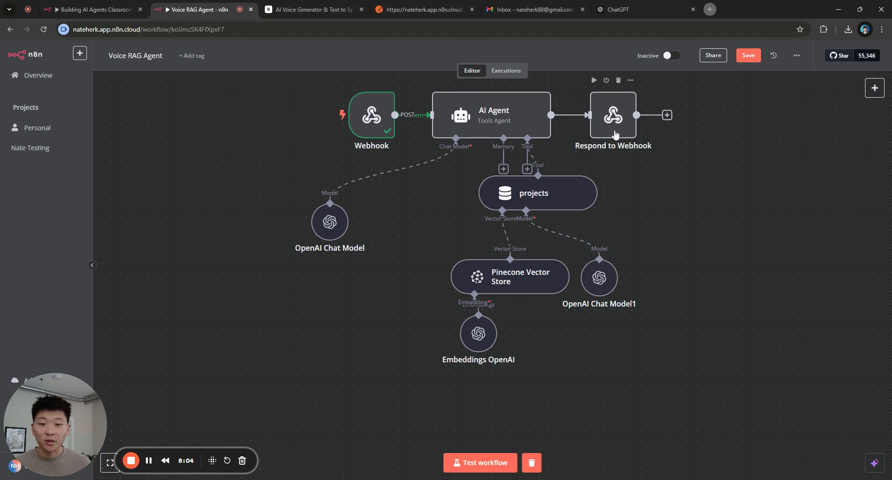
{"action": "left_click_drag", "start_coordinate": [643, 176], "coordinate": [637, 231]}
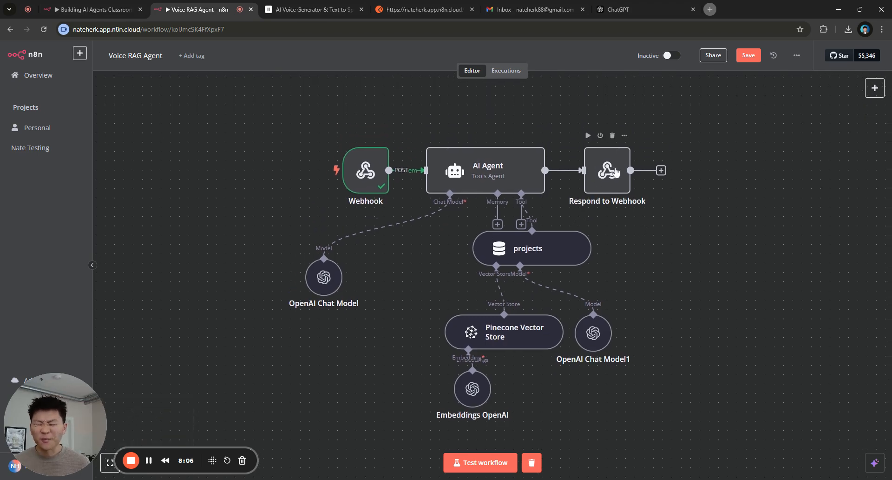
- Open the workflow's 12 Jan 13:50:47 execution and examine the question in the Webhook node's output body
{"action": "left_click", "coordinate": [507, 71]}
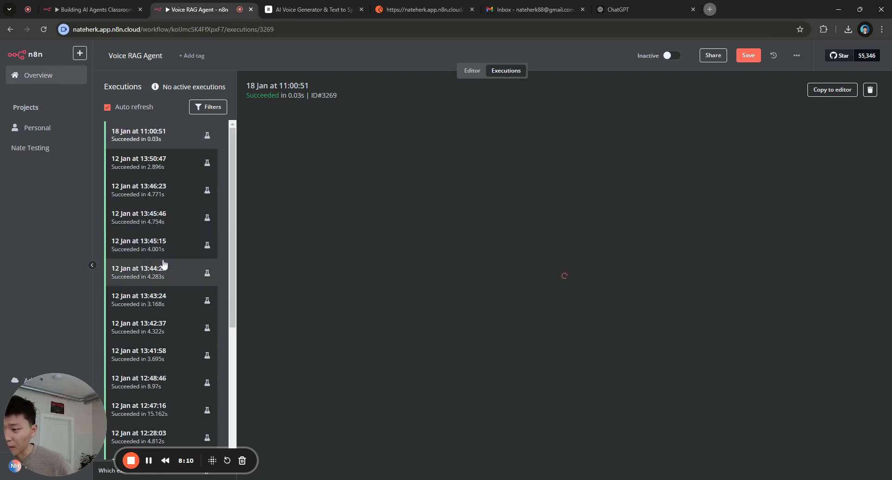
{"action": "left_click", "coordinate": [162, 167]}
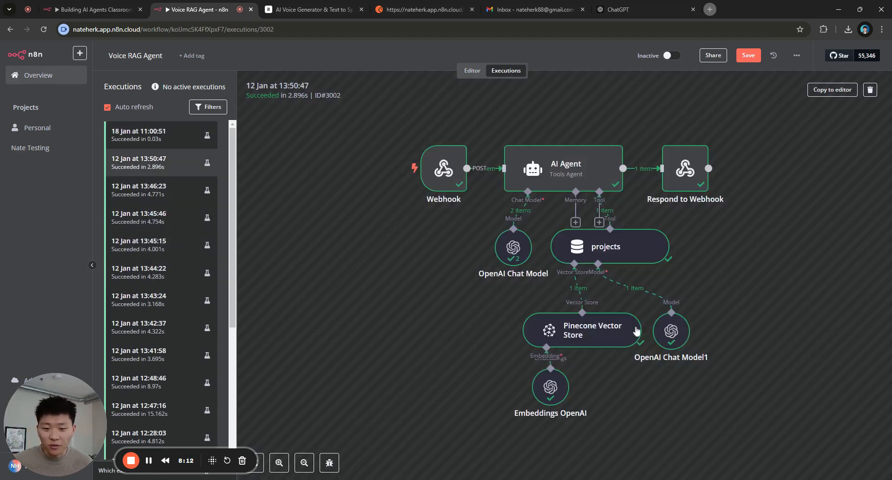
{"action": "double_click", "coordinate": [450, 169]}
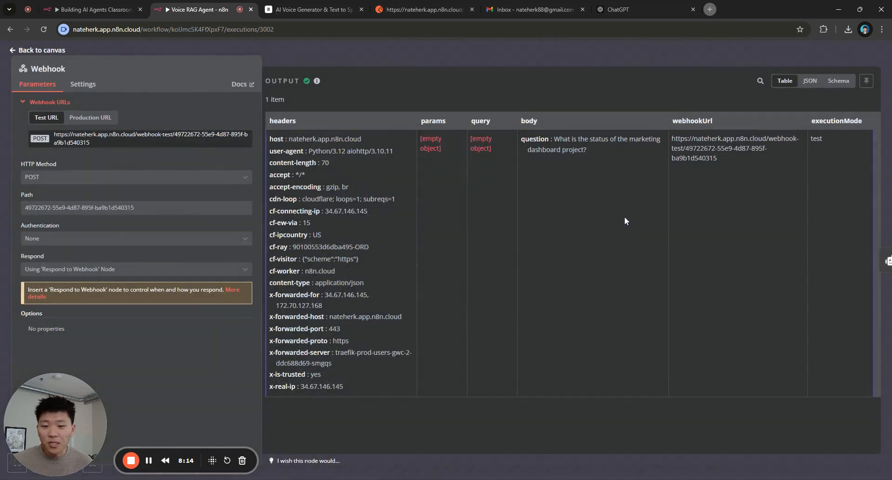
{"action": "left_click_drag", "start_coordinate": [588, 150], "coordinate": [554, 139]}
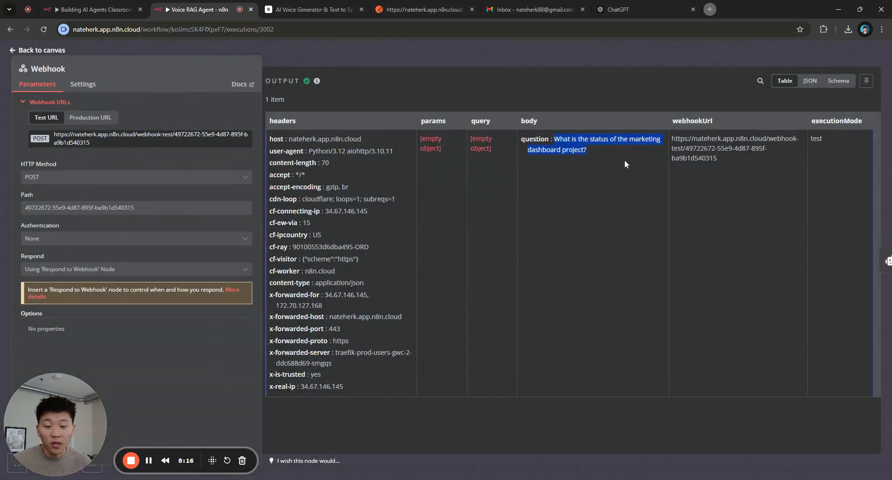
{"action": "left_click", "coordinate": [625, 160]}
{"action": "left_click", "coordinate": [604, 60]}
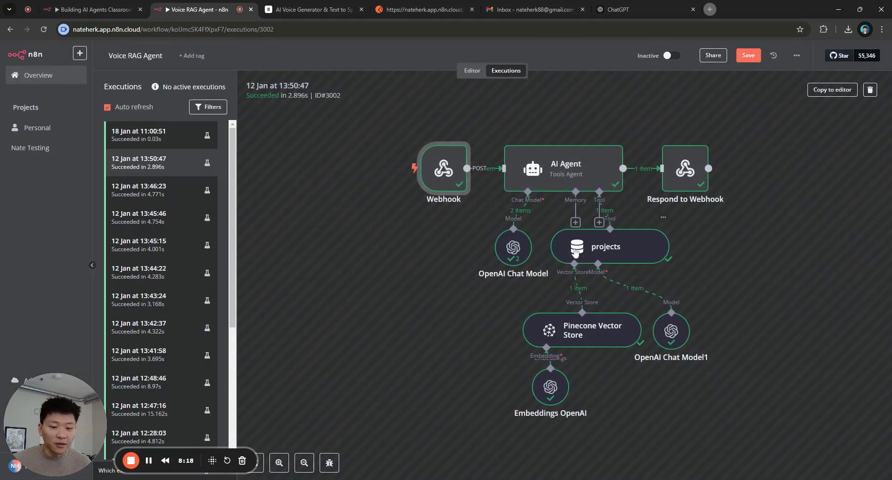
- Examine the Respond to Webhook node's data in the same execution, then return to the execution view
{"action": "double_click", "coordinate": [684, 171]}
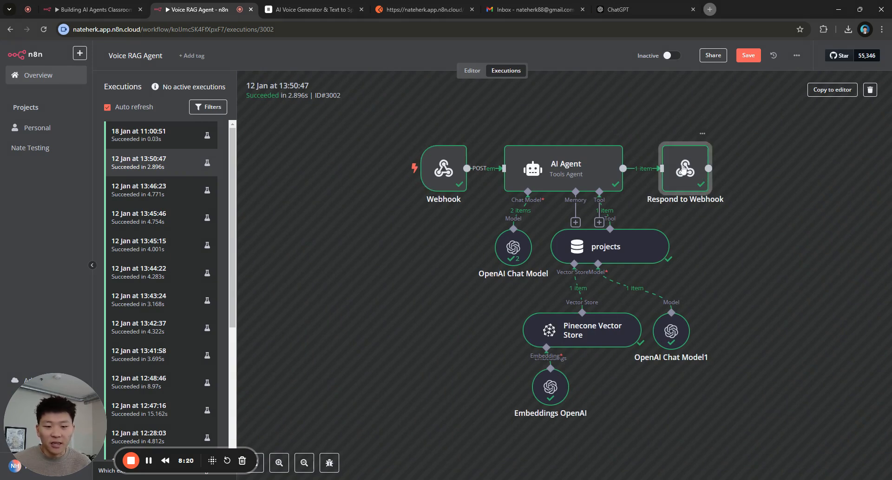
{"action": "left_click_drag", "start_coordinate": [799, 138], "coordinate": [635, 138]}
{"action": "left_click", "coordinate": [689, 170]}
{"action": "left_click", "coordinate": [695, 66]}
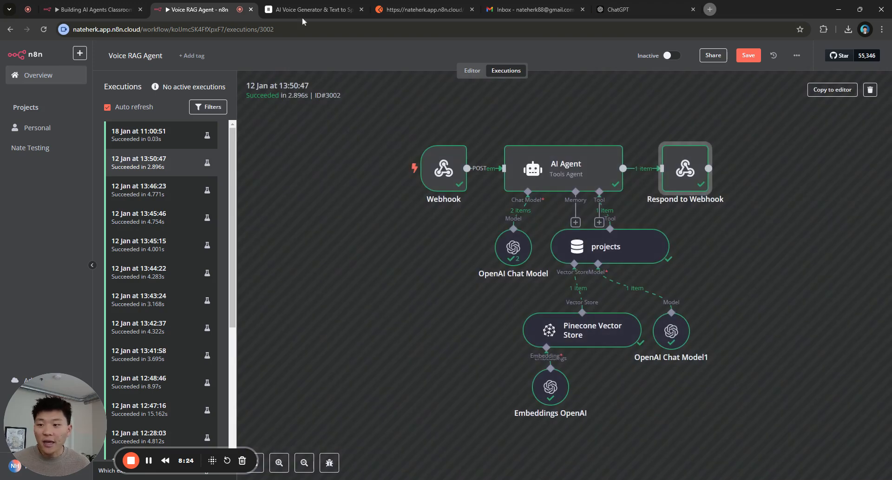
- Revisit the Project Manager call page in ElevenLabs, then switch to the Building AI Agents Classroom workflow in n8n
{"action": "left_click", "coordinate": [312, 9]}
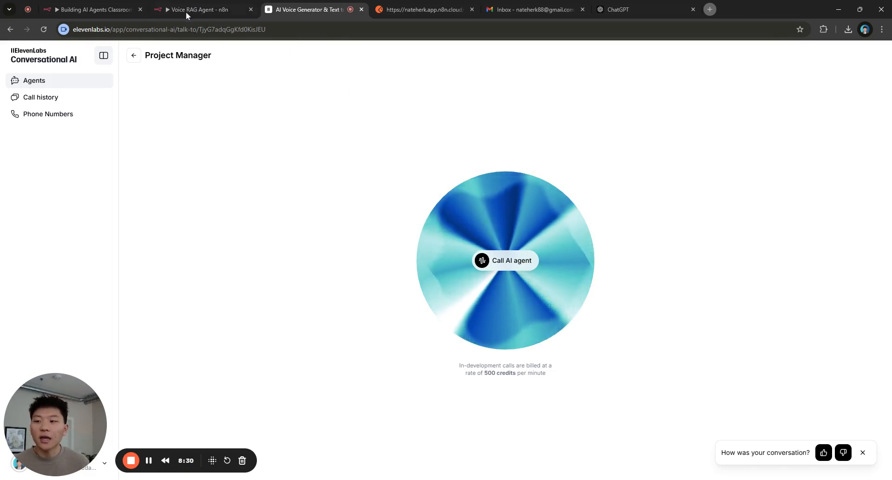
{"action": "left_click", "coordinate": [206, 10]}
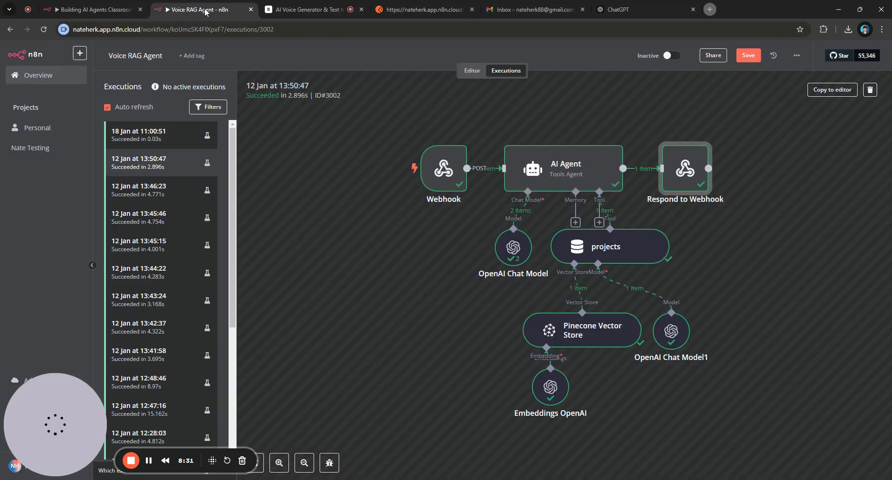
{"action": "left_click", "coordinate": [104, 13]}
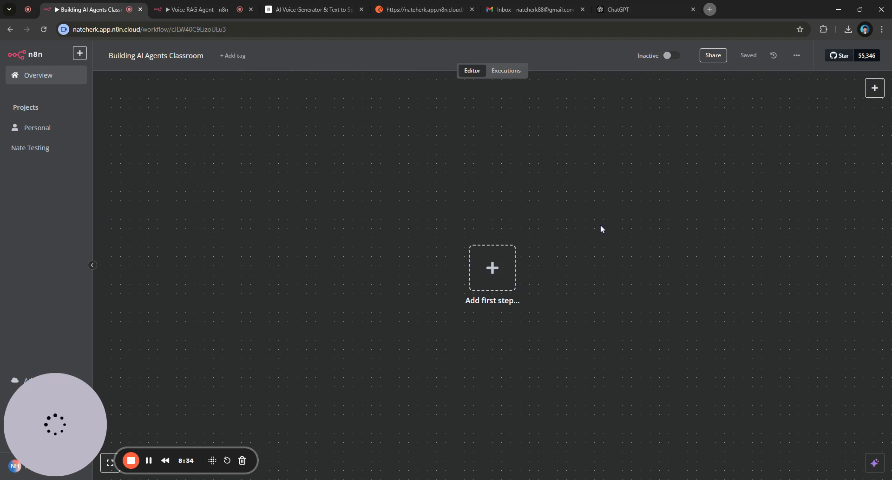